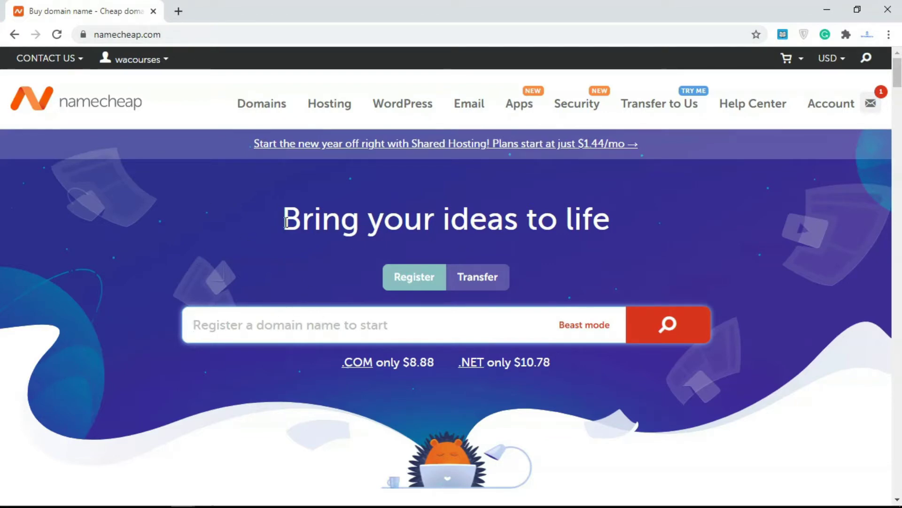
Look over the Domains menu, then bring up the Hosting dropdown of hosting types
{"action": "mouse_move", "coordinate": [248, 114]}
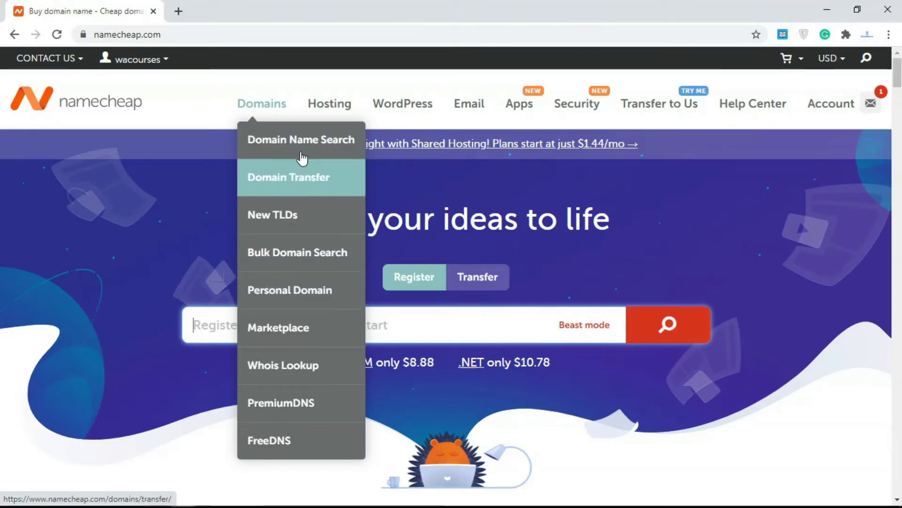
{"action": "mouse_move", "coordinate": [320, 113]}
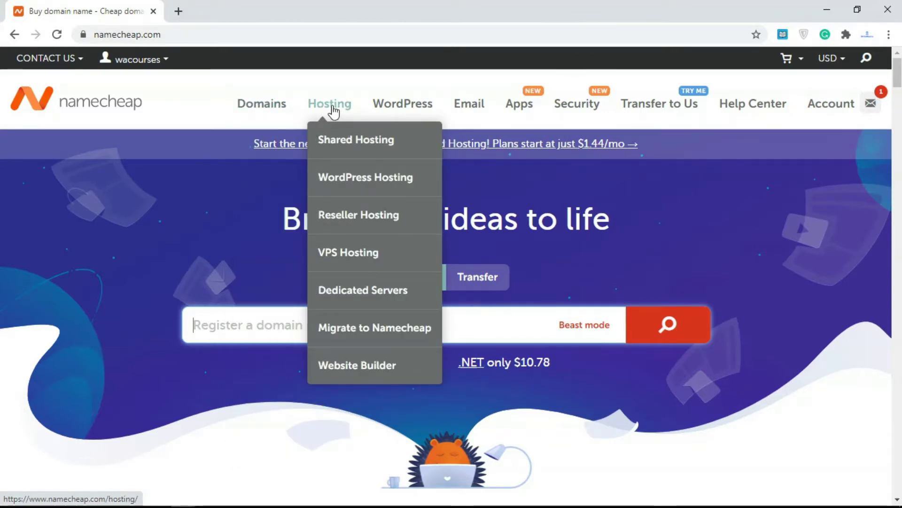
{"action": "mouse_move", "coordinate": [383, 110]}
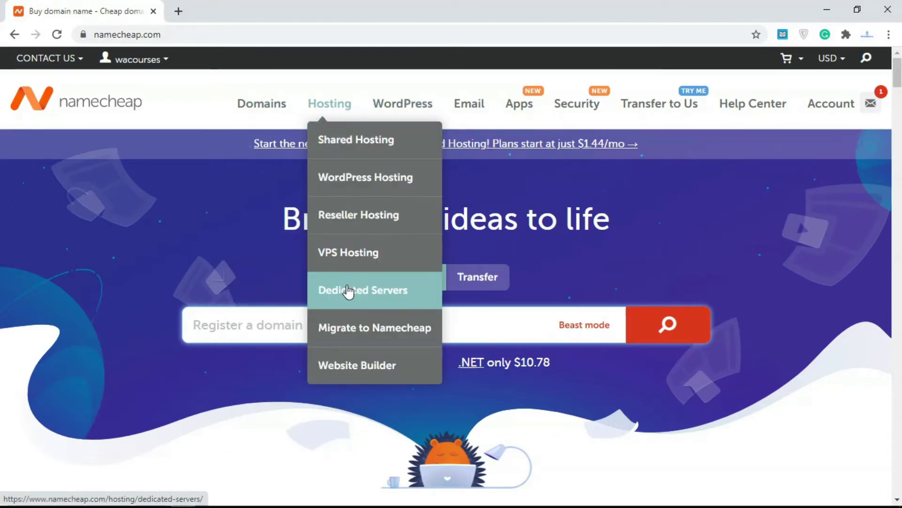
Open Shared Hosting and compare the Stellar, Stellar Plus and Stellar Business plan cards
{"action": "left_click", "coordinate": [360, 147]}
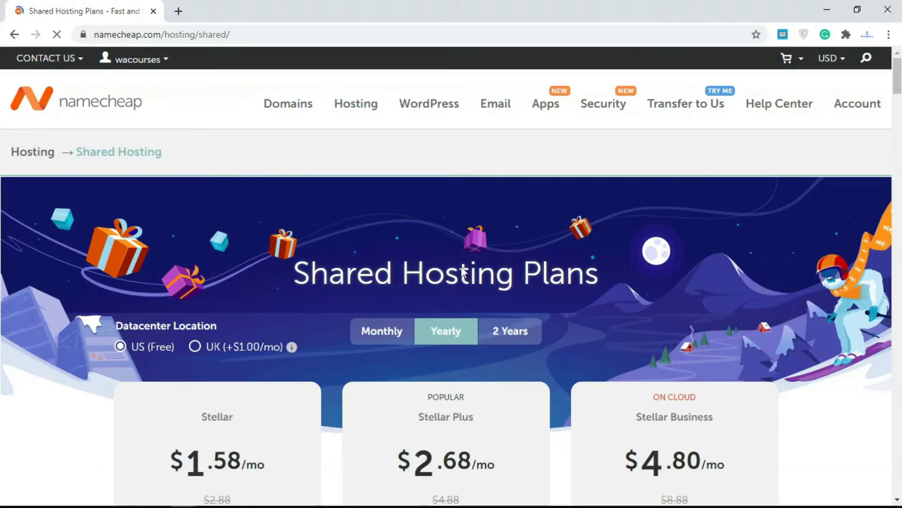
{"action": "scroll", "coordinate": [897, 94], "scroll_direction": "down", "scroll_amount": 5}
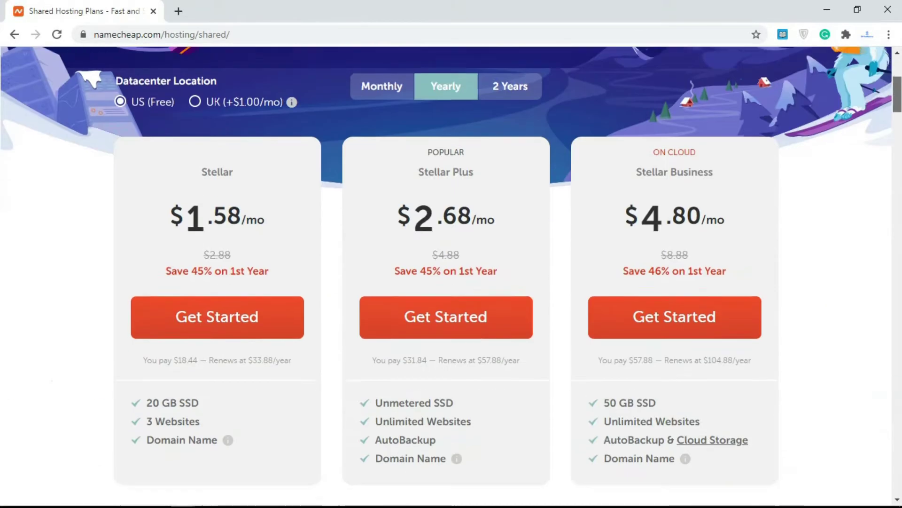
{"action": "scroll", "coordinate": [899, 98], "scroll_direction": "down", "scroll_amount": 1}
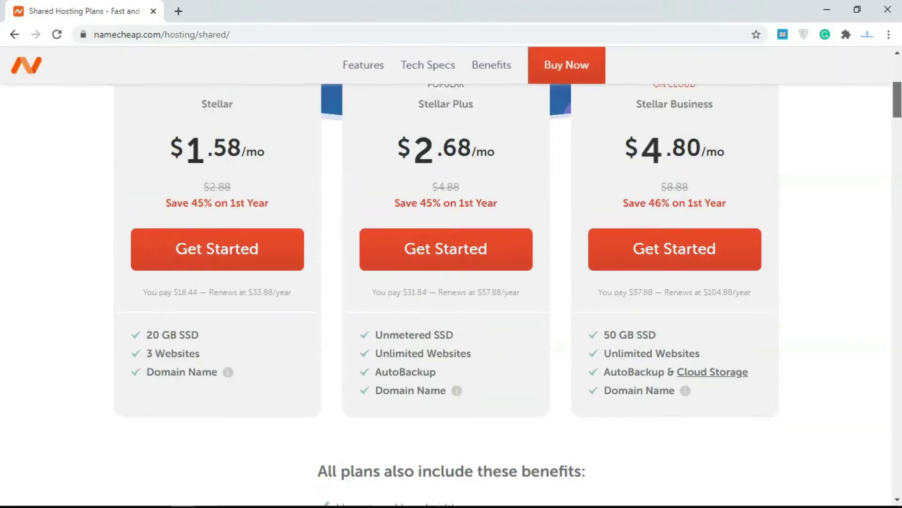
{"action": "scroll", "coordinate": [899, 99], "scroll_direction": "up", "scroll_amount": 4}
{"action": "scroll", "coordinate": [899, 99], "scroll_direction": "down", "scroll_amount": 1}
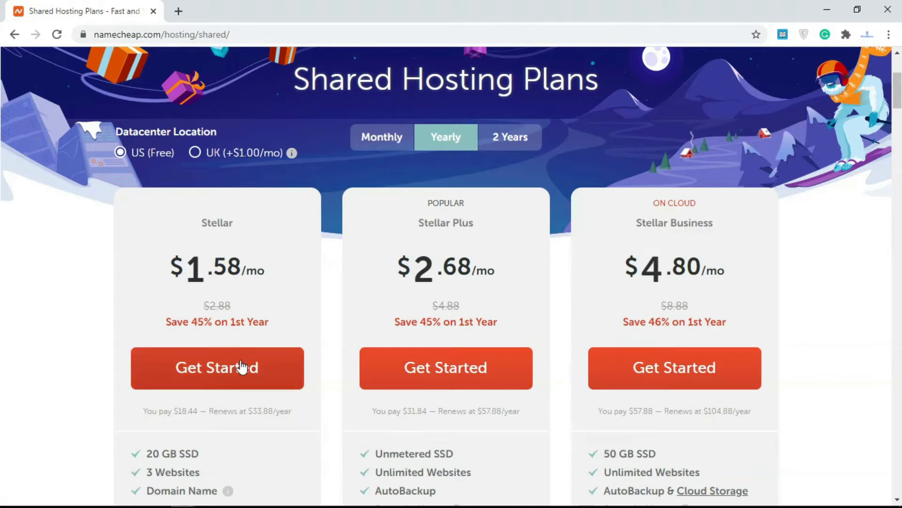
{"action": "scroll", "coordinate": [311, 297], "scroll_direction": "down", "scroll_amount": 2}
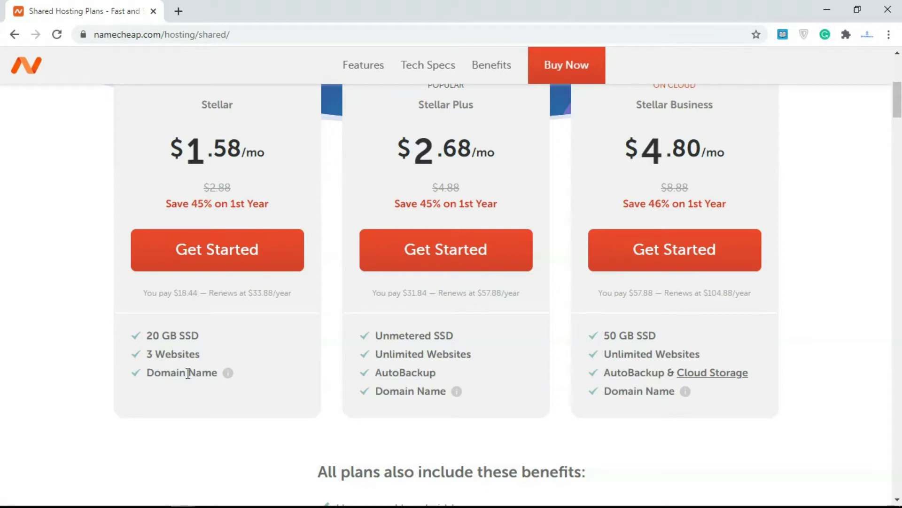
{"action": "mouse_move", "coordinate": [229, 374]}
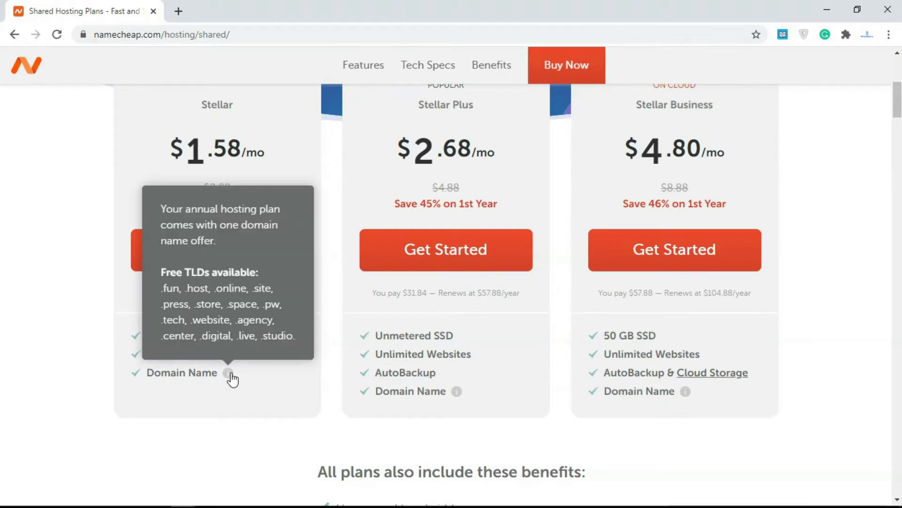
{"action": "scroll", "coordinate": [231, 378], "scroll_direction": "up", "scroll_amount": 1}
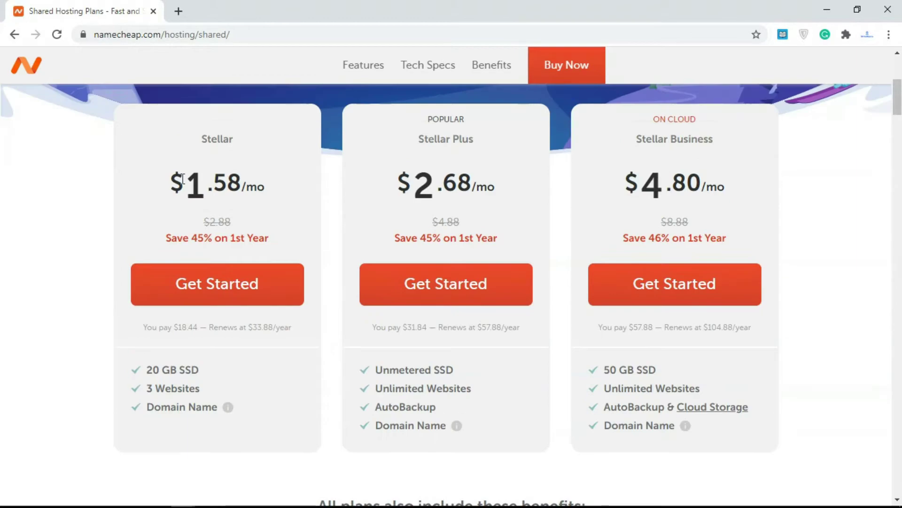
Look up the meanings of Stellar and Unmetered SSD, then choose the Stellar plan
{"action": "double_click", "coordinate": [217, 138]}
{"action": "left_click", "coordinate": [223, 165]}
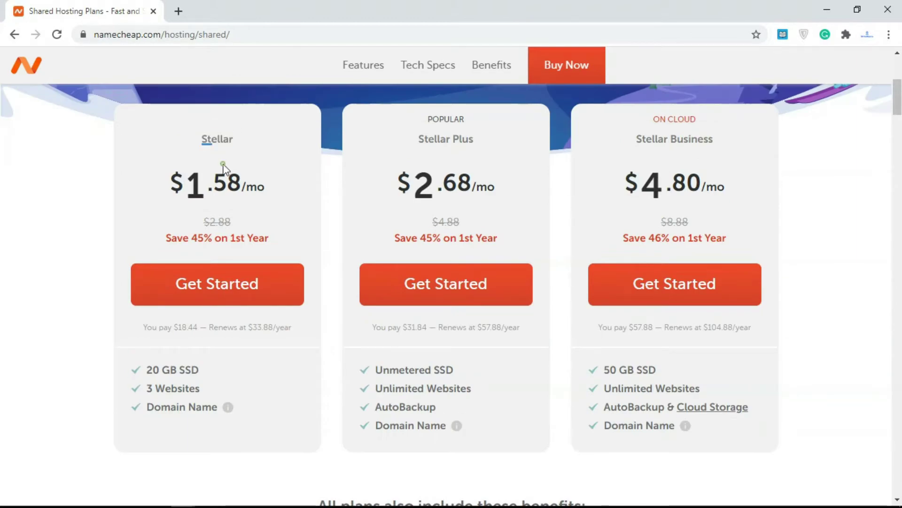
{"action": "left_click", "coordinate": [223, 164]}
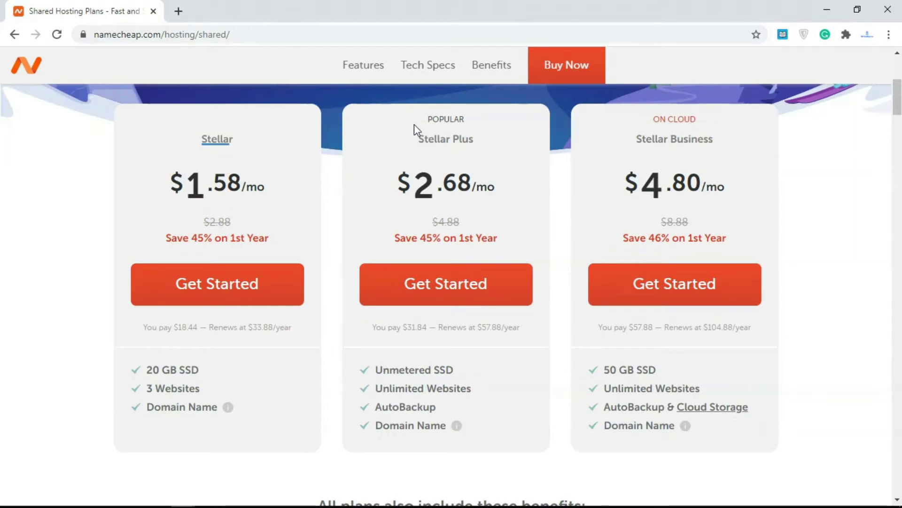
{"action": "triple_click", "coordinate": [426, 369]}
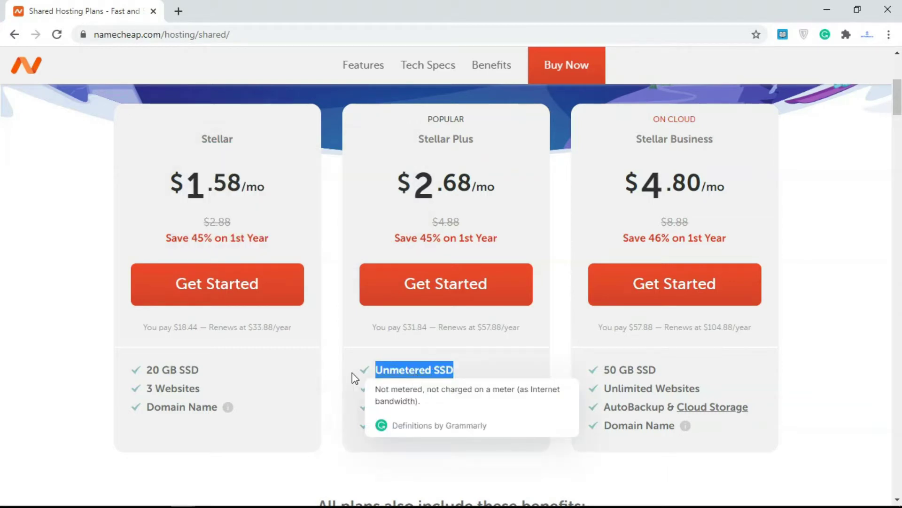
{"action": "left_click", "coordinate": [381, 367]}
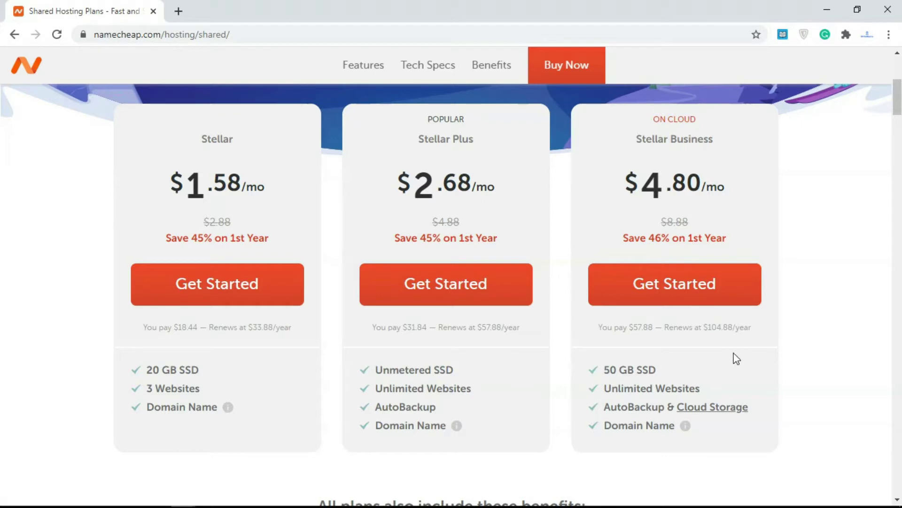
{"action": "left_click", "coordinate": [245, 289]}
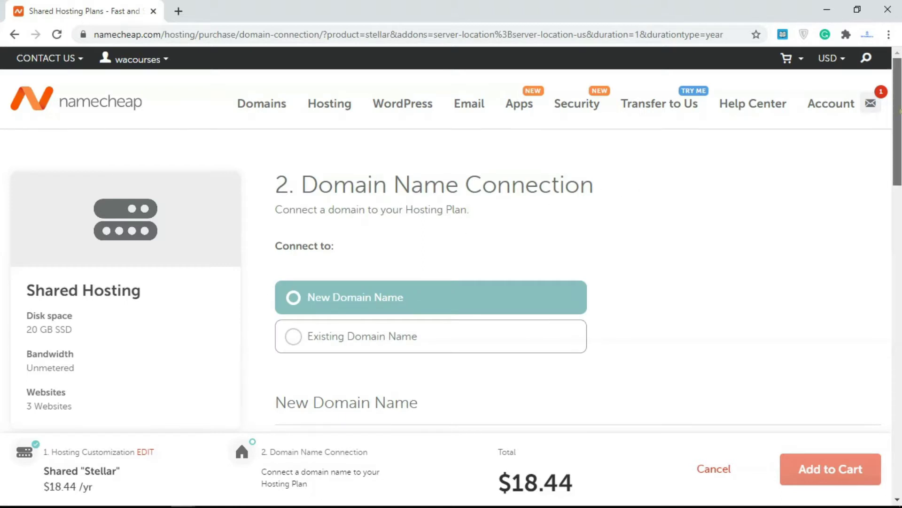
Choose to connect an existing domain registered with a third-party registrar
{"action": "scroll", "coordinate": [492, 234], "scroll_direction": "down", "scroll_amount": 2}
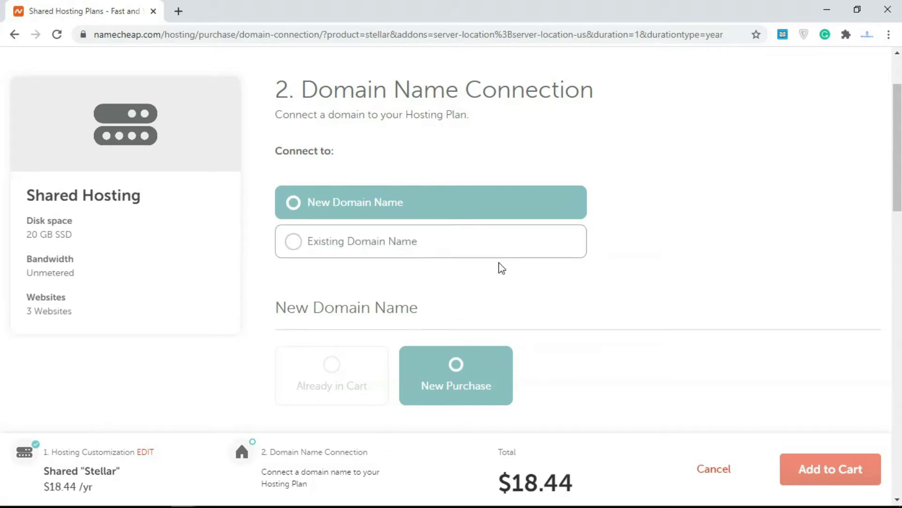
{"action": "scroll", "coordinate": [884, 188], "scroll_direction": "up", "scroll_amount": 1}
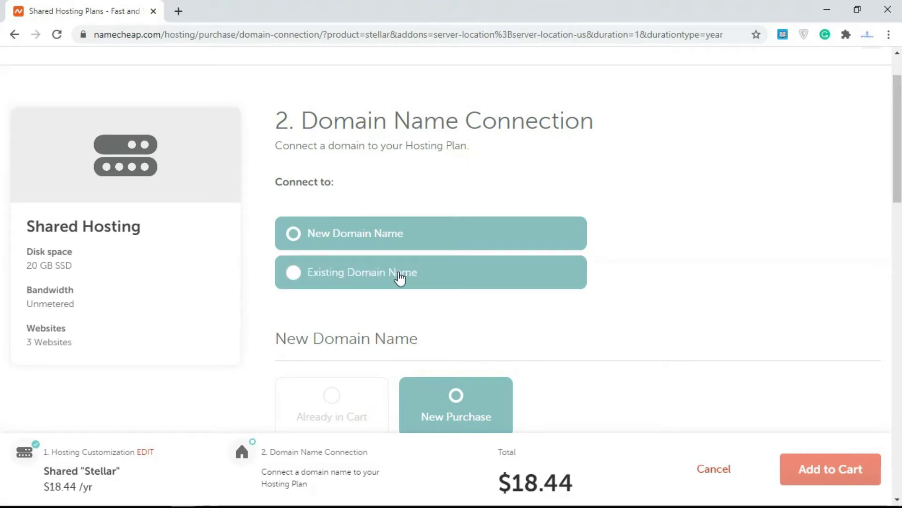
{"action": "left_click", "coordinate": [400, 278]}
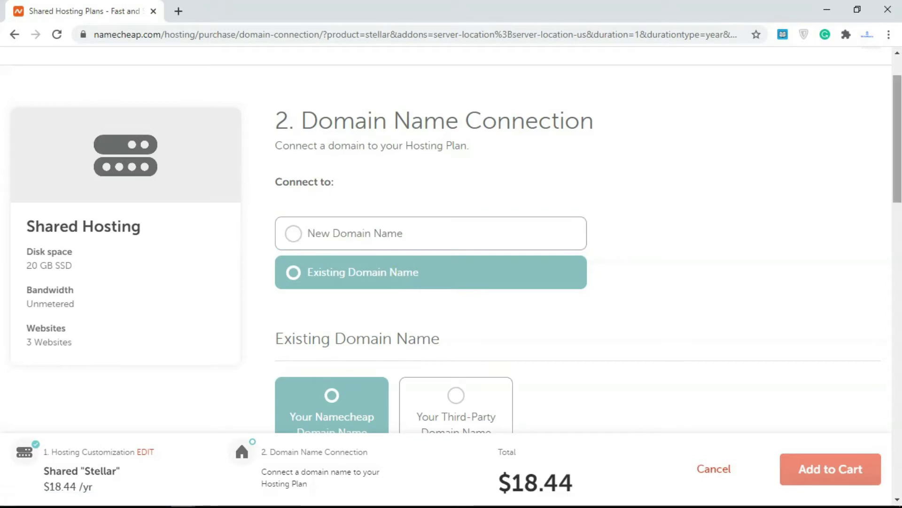
{"action": "scroll", "coordinate": [898, 189], "scroll_direction": "down", "scroll_amount": 2}
{"action": "scroll", "coordinate": [899, 189], "scroll_direction": "down", "scroll_amount": 3}
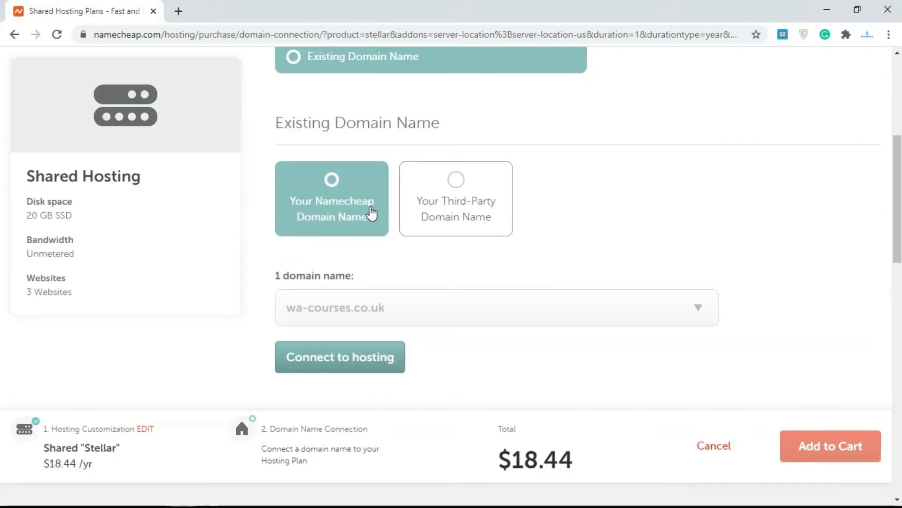
{"action": "left_click", "coordinate": [479, 224]}
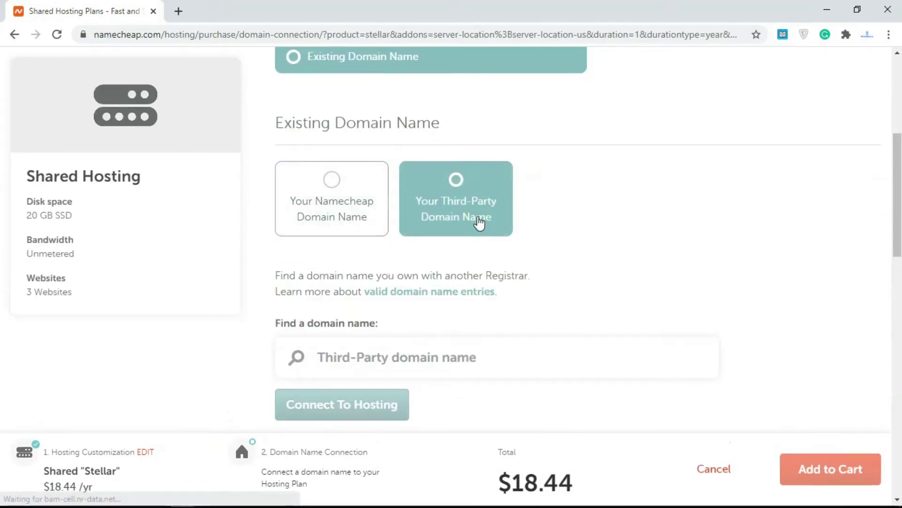
Enter wa-course.co.uk and connect it to the Stellar hosting plan
{"action": "scroll", "coordinate": [416, 353], "scroll_direction": "down", "scroll_amount": 1}
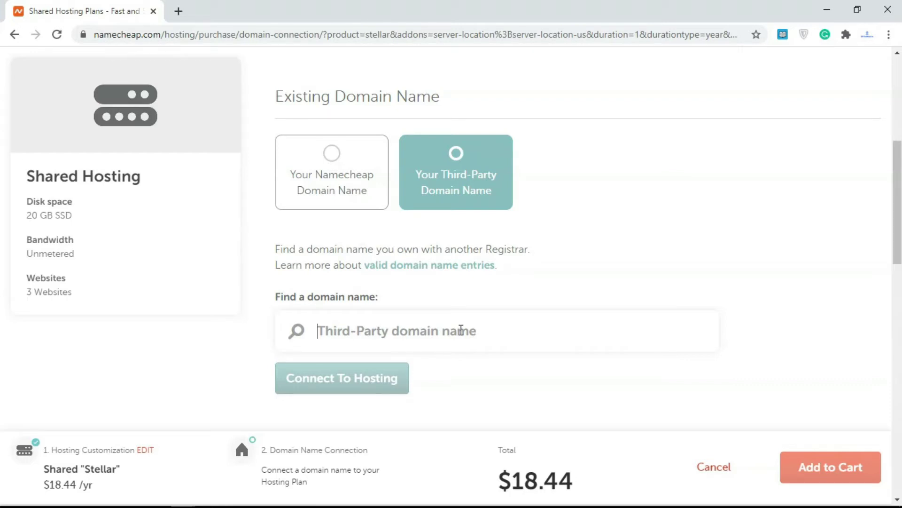
{"action": "type", "text": "wa-cou"}
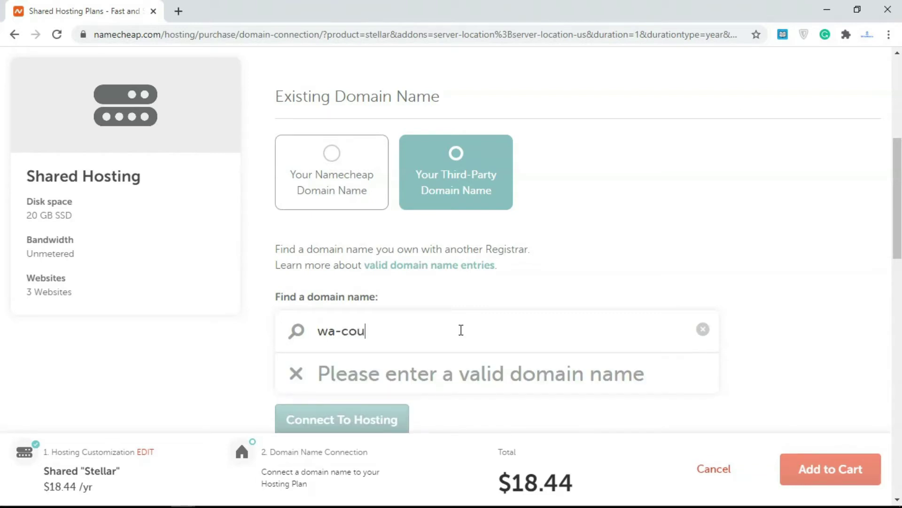
{"action": "type", "text": "rse.co.uk"}
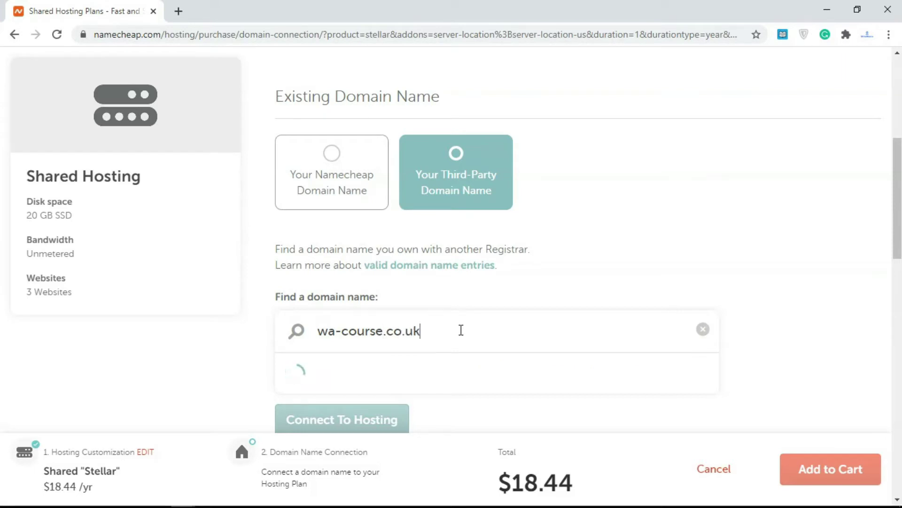
{"action": "left_click", "coordinate": [377, 379]}
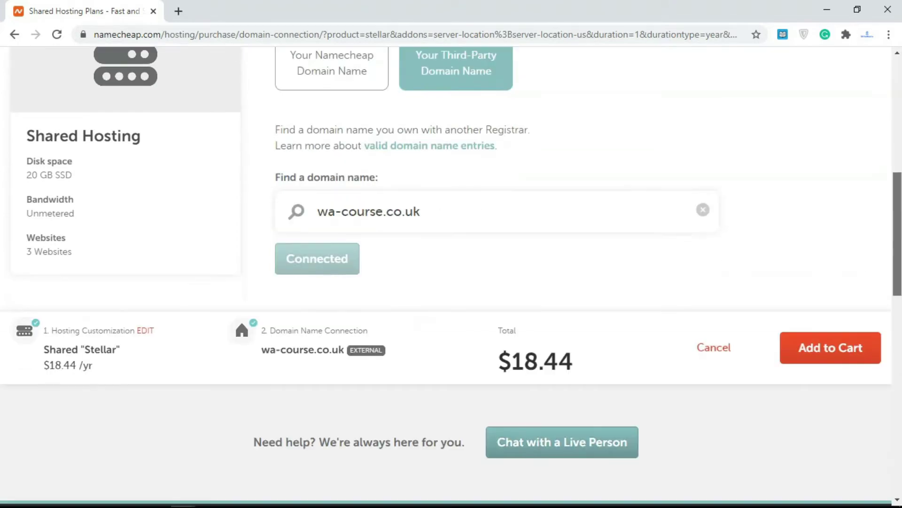
{"action": "left_click_drag", "start_coordinate": [898, 229], "coordinate": [338, 334]}
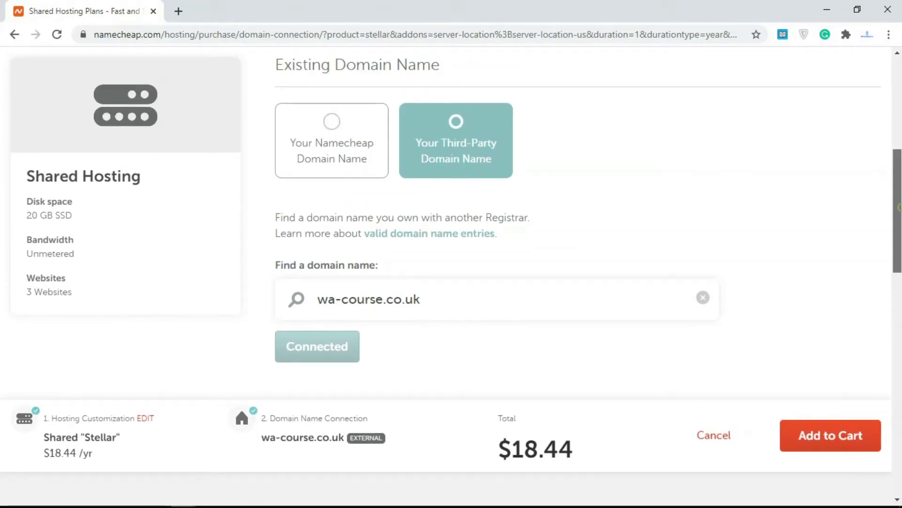
{"action": "scroll", "coordinate": [394, 200], "scroll_direction": "up", "scroll_amount": 1}
{"action": "scroll", "coordinate": [828, 164], "scroll_direction": "up", "scroll_amount": 5}
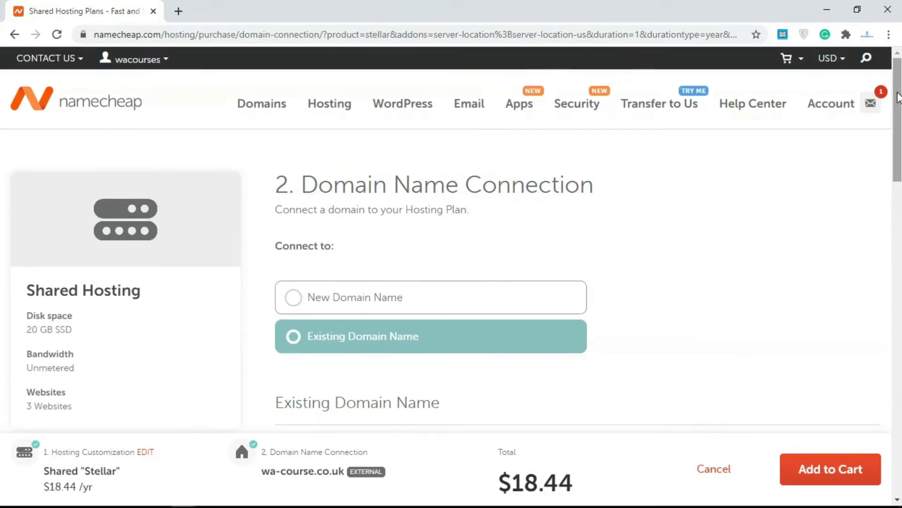
Switch the domain option to a New Domain Name purchase
{"action": "scroll", "coordinate": [474, 187], "scroll_direction": "down", "scroll_amount": 2}
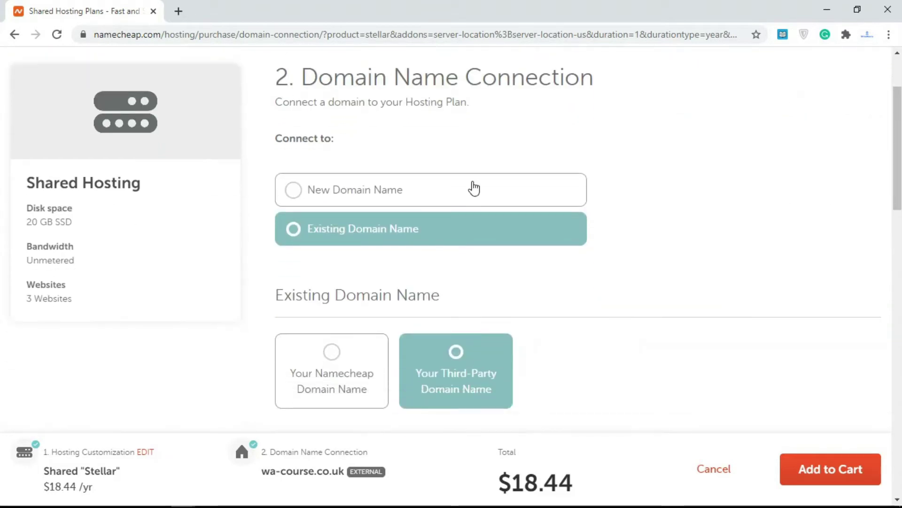
{"action": "left_click", "coordinate": [334, 199]}
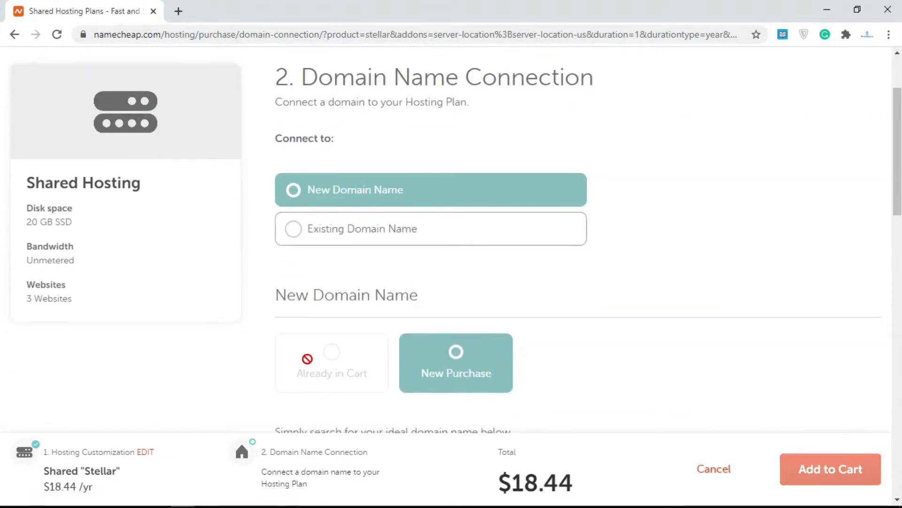
{"action": "left_click_drag", "start_coordinate": [897, 123], "coordinate": [897, 162]}
{"action": "scroll", "coordinate": [886, 228], "scroll_direction": "down", "scroll_amount": 1}
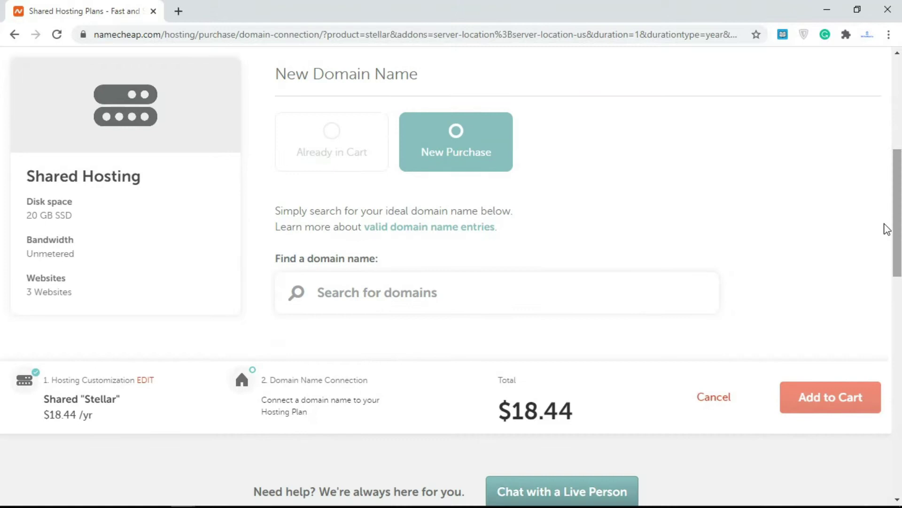
Search for wa-tutorials.com, keep the .com result selected, and connect it to hosting
{"action": "left_click", "coordinate": [343, 295]}
{"action": "type", "text": "wa"}
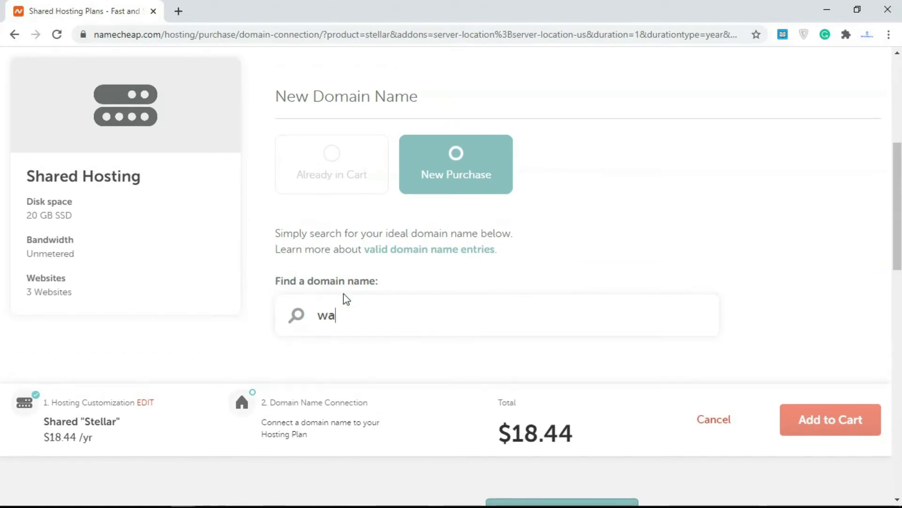
{"action": "type", "text": "-t"}
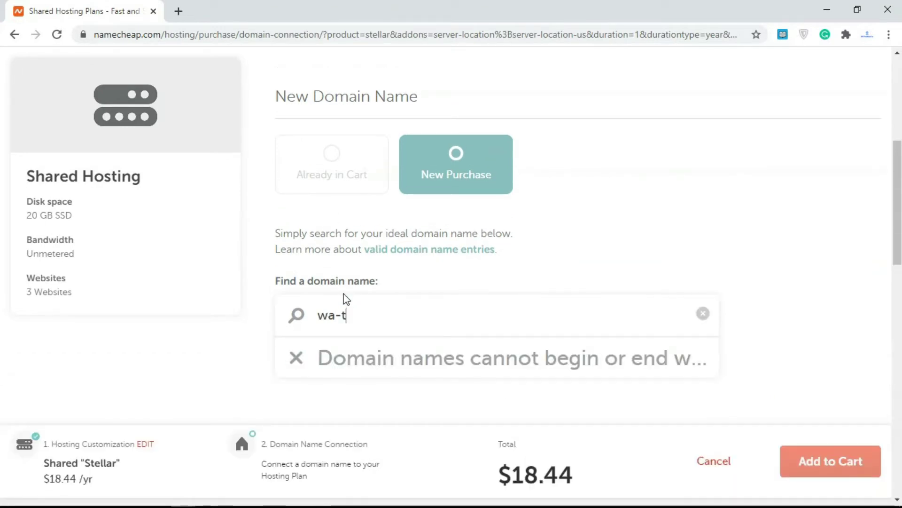
{"action": "type", "text": "uto"}
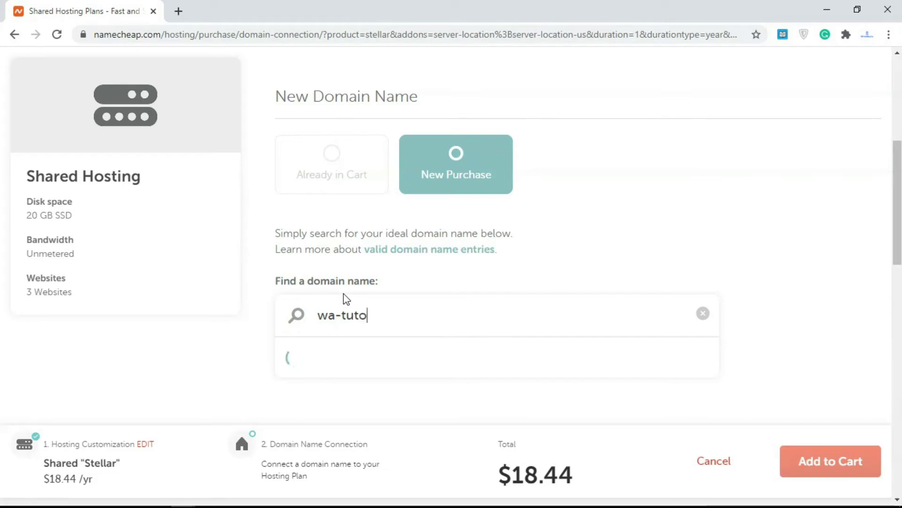
{"action": "type", "text": "rials."}
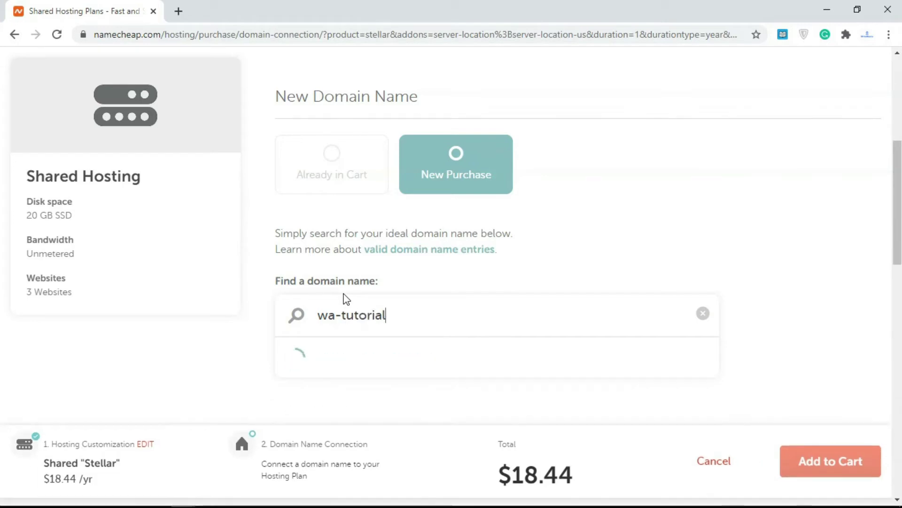
{"action": "type", "text": "com"}
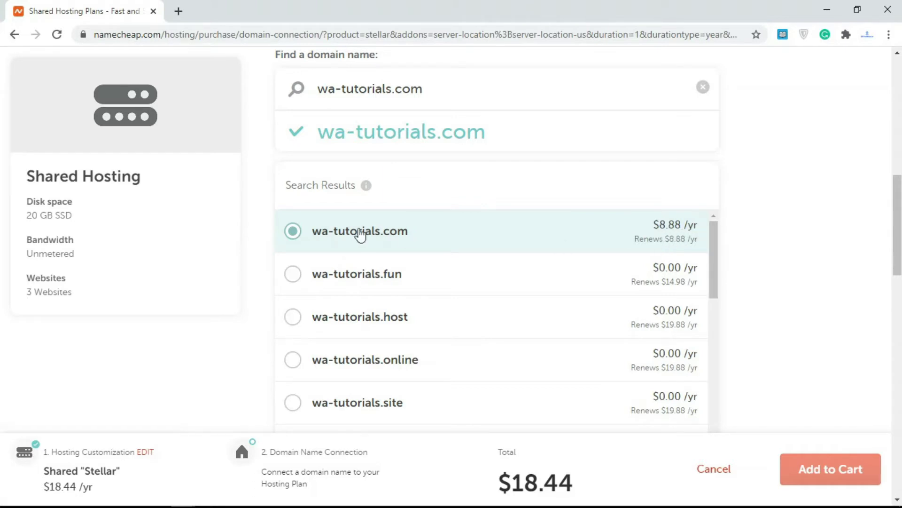
{"action": "left_click", "coordinate": [754, 212]}
{"action": "left_click", "coordinate": [596, 251]}
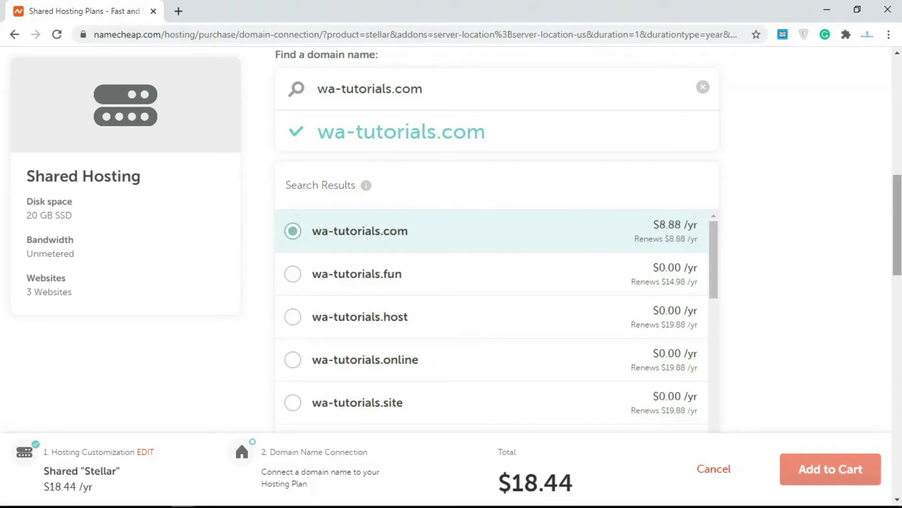
{"action": "scroll", "coordinate": [640, 311], "scroll_direction": "down", "scroll_amount": 5}
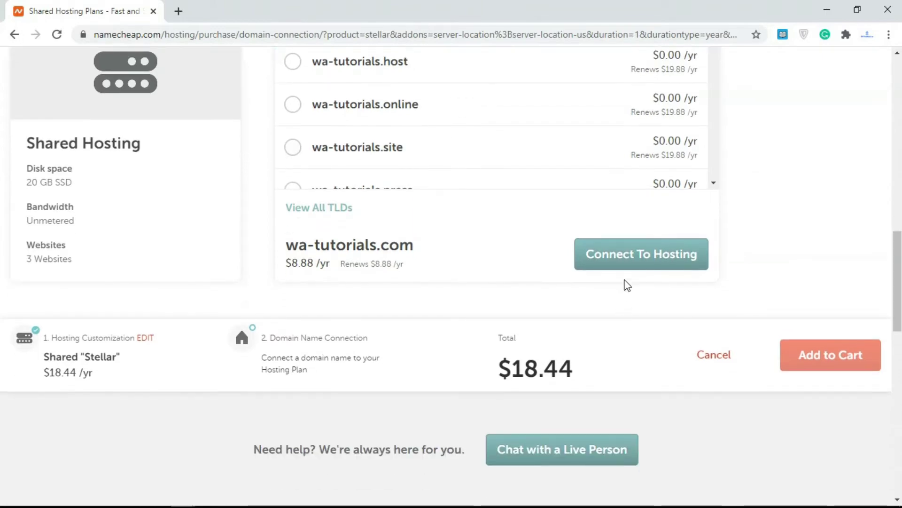
{"action": "left_click", "coordinate": [626, 266]}
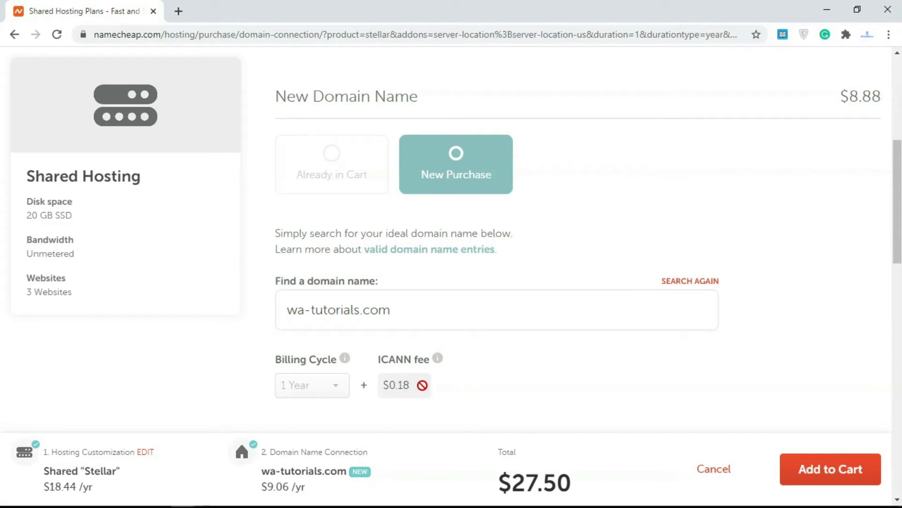
Confirm the $27.50 total for wa-tutorials.com plus Stellar and add both to the cart
{"action": "scroll", "coordinate": [888, 235], "scroll_direction": "down", "scroll_amount": 2}
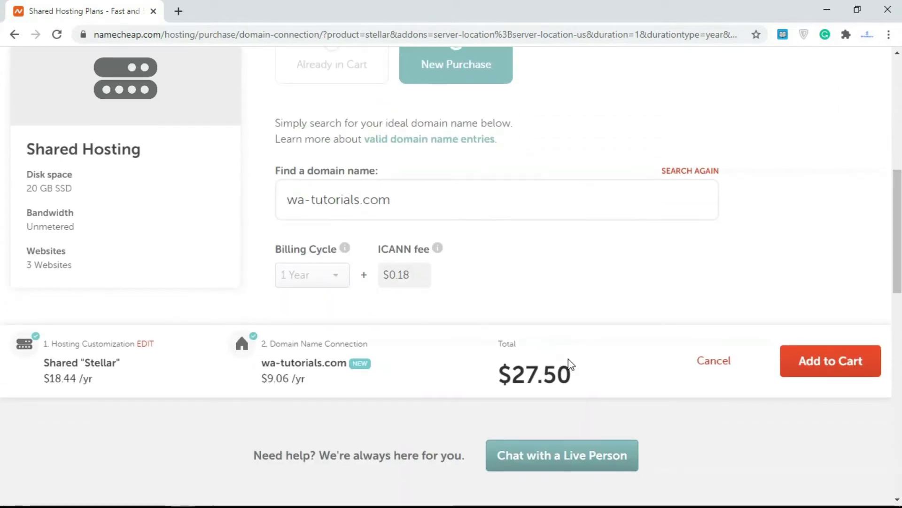
{"action": "left_click_drag", "start_coordinate": [574, 374], "coordinate": [498, 375]}
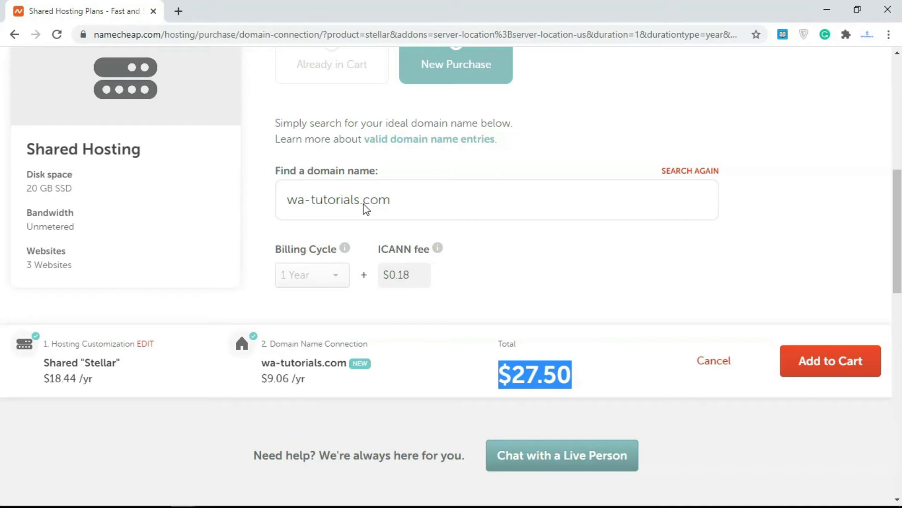
{"action": "left_click", "coordinate": [797, 363]}
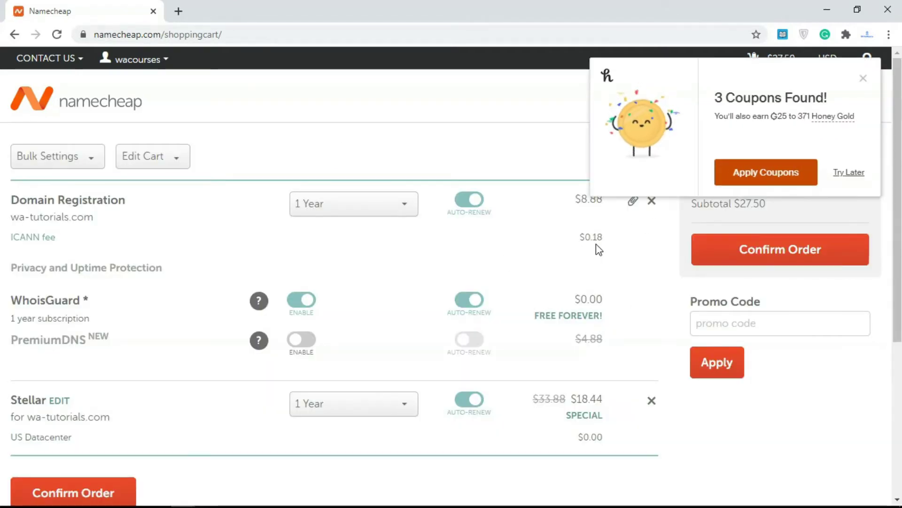
Dismiss the Honey coupon popup, review the $27.50 cart, and go to the account dashboard
{"action": "left_click", "coordinate": [858, 196]}
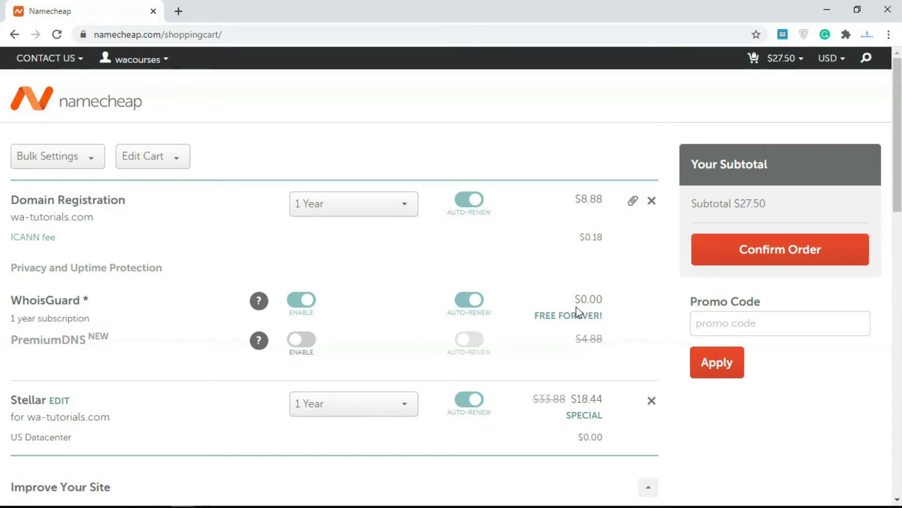
{"action": "left_click_drag", "start_coordinate": [897, 184], "coordinate": [898, 293]}
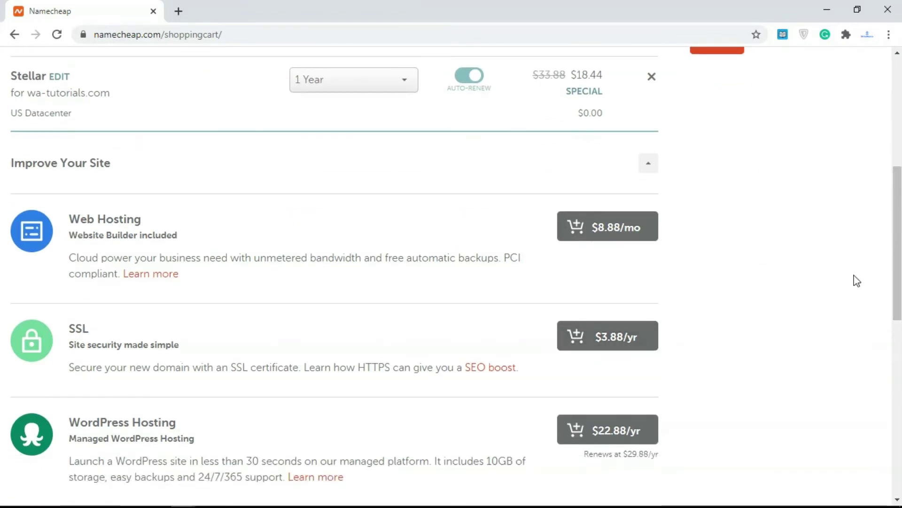
{"action": "left_click_drag", "start_coordinate": [900, 273], "coordinate": [893, 127]}
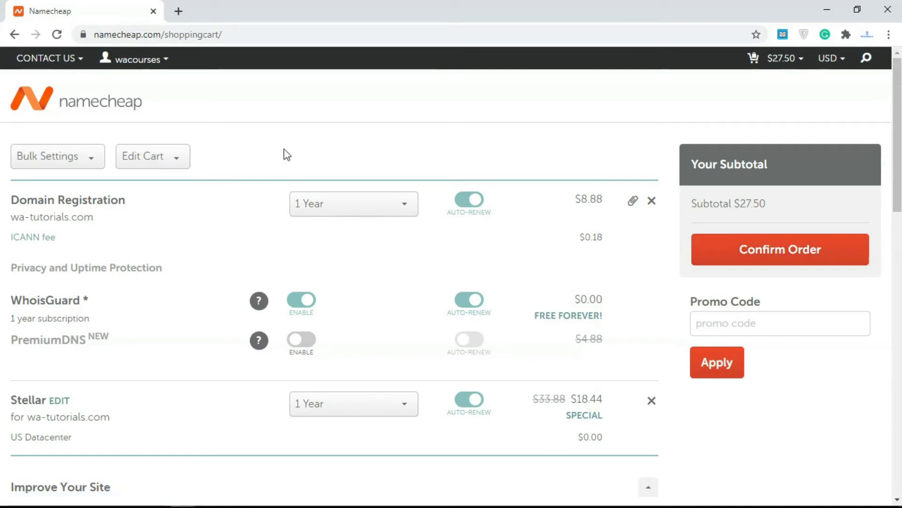
{"action": "mouse_move", "coordinate": [135, 69]}
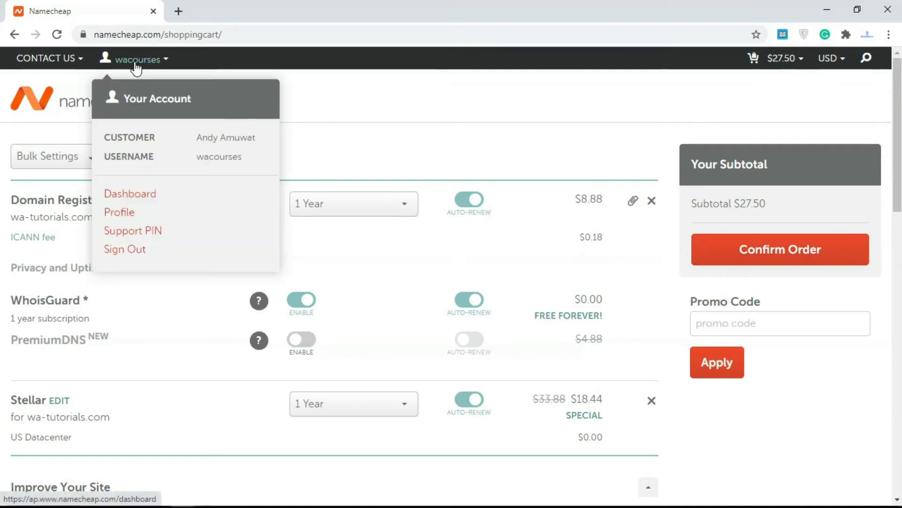
{"action": "left_click", "coordinate": [138, 193]}
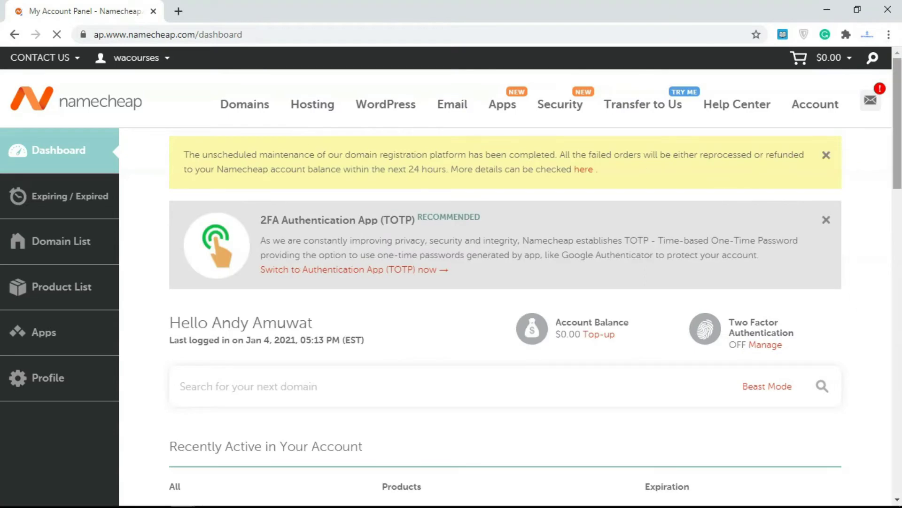
Expand wa-courses.co.uk under Recently Active to list its domain, Stellar hosting and PositiveSSL certificates
{"action": "scroll", "coordinate": [505, 282], "scroll_direction": "down", "scroll_amount": 3}
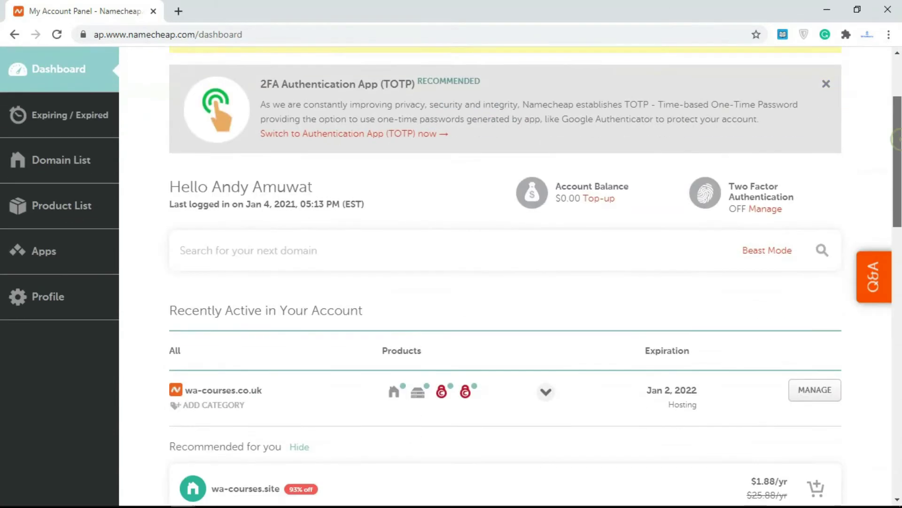
{"action": "scroll", "coordinate": [221, 277], "scroll_direction": "down", "scroll_amount": 3}
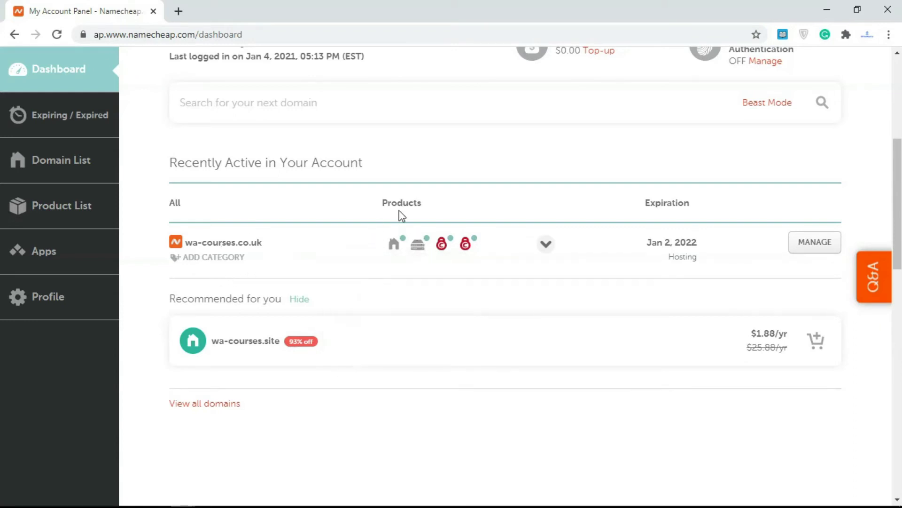
{"action": "left_click", "coordinate": [545, 244]}
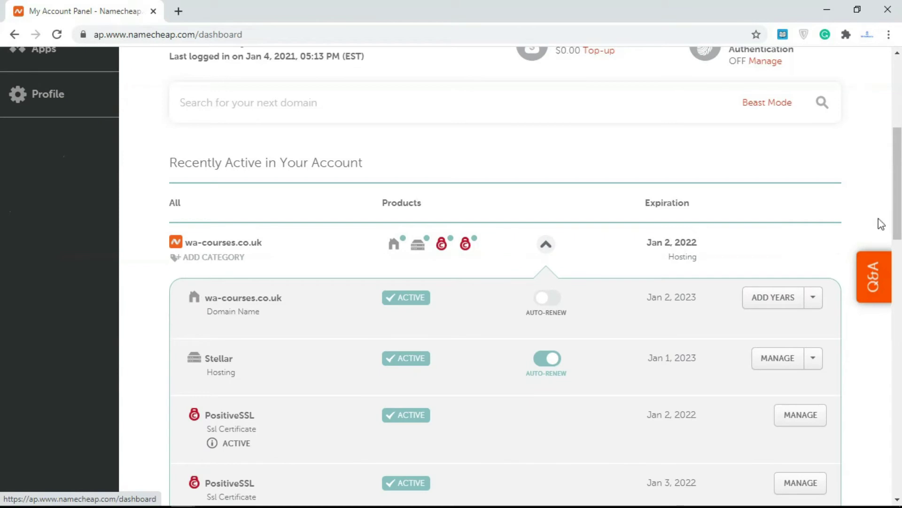
{"action": "scroll", "coordinate": [434, 282], "scroll_direction": "down", "scroll_amount": 3}
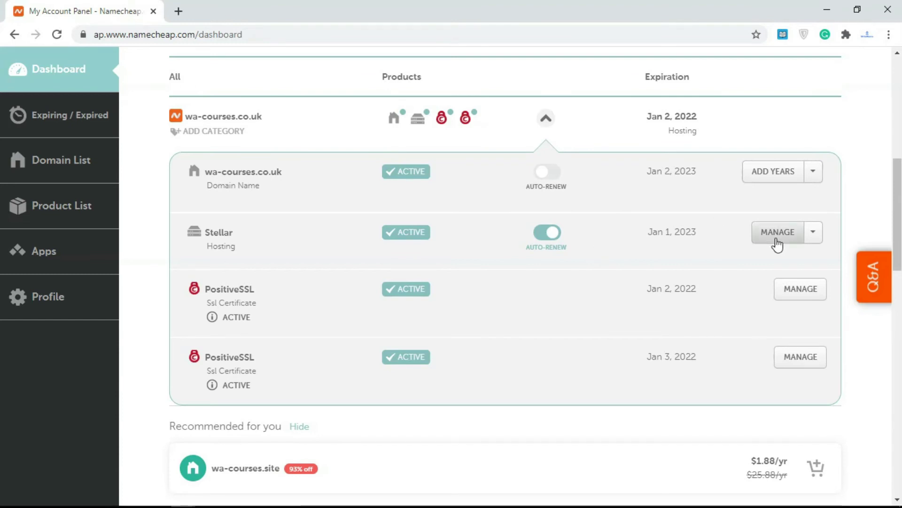
{"action": "scroll", "coordinate": [900, 200], "scroll_direction": "up", "scroll_amount": 1}
{"action": "scroll", "coordinate": [900, 200], "scroll_direction": "down", "scroll_amount": 1}
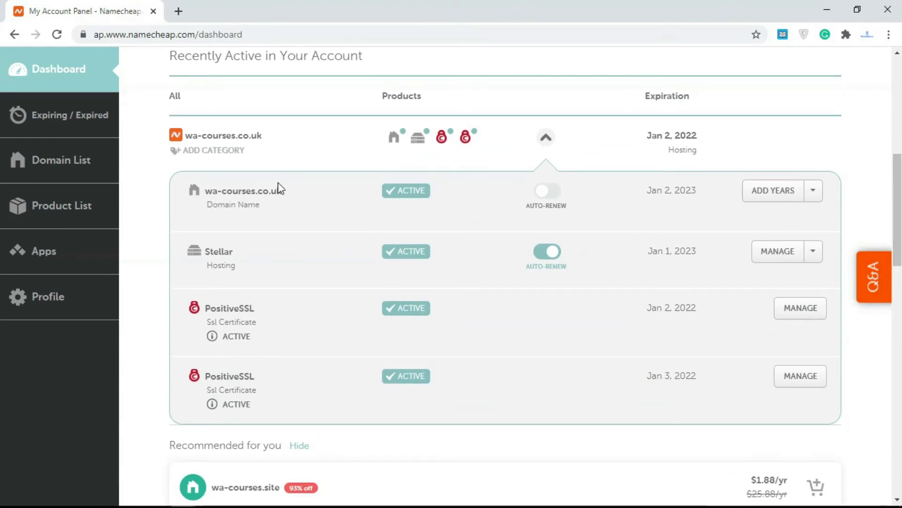
{"action": "left_click", "coordinate": [815, 191]}
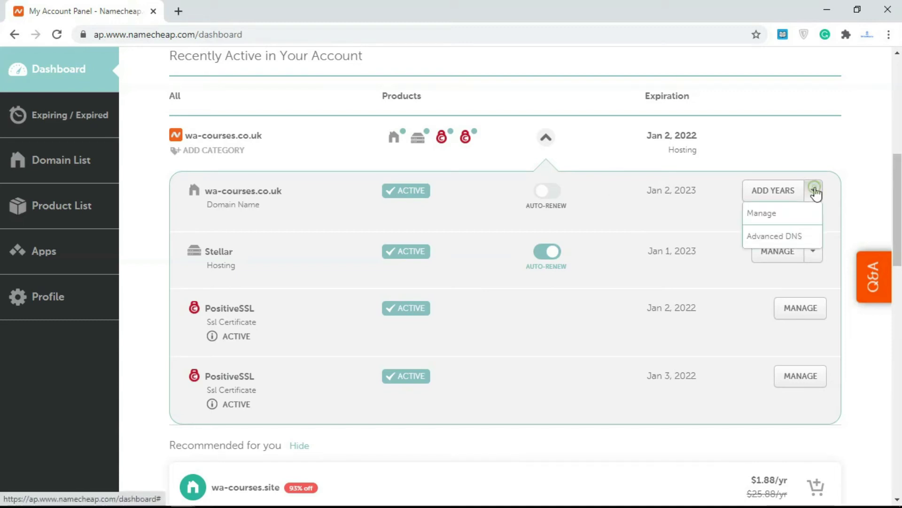
Open wa-courses.co.uk's details, keep Namecheap Web Hosting DNS nameservers, and return to Domain List
{"action": "left_click", "coordinate": [768, 216]}
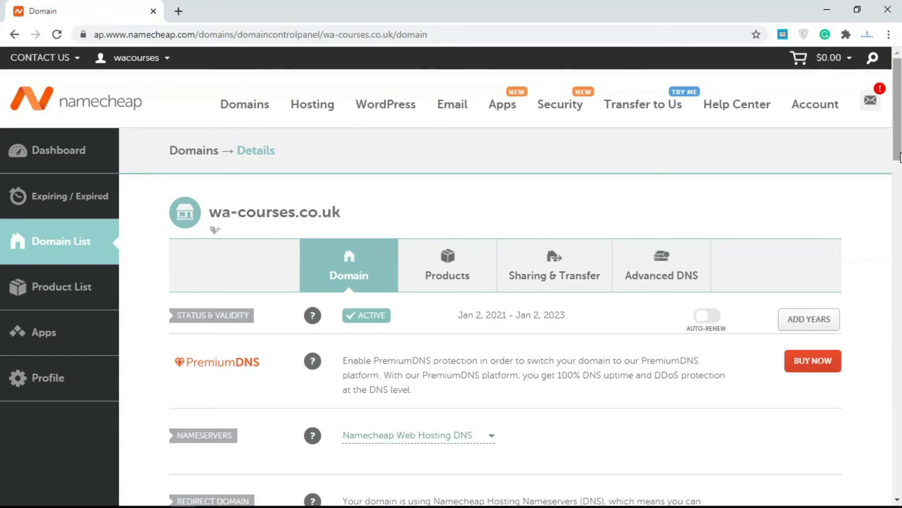
{"action": "scroll", "coordinate": [506, 278], "scroll_direction": "down", "scroll_amount": 3}
{"action": "scroll", "coordinate": [423, 222], "scroll_direction": "down", "scroll_amount": 1}
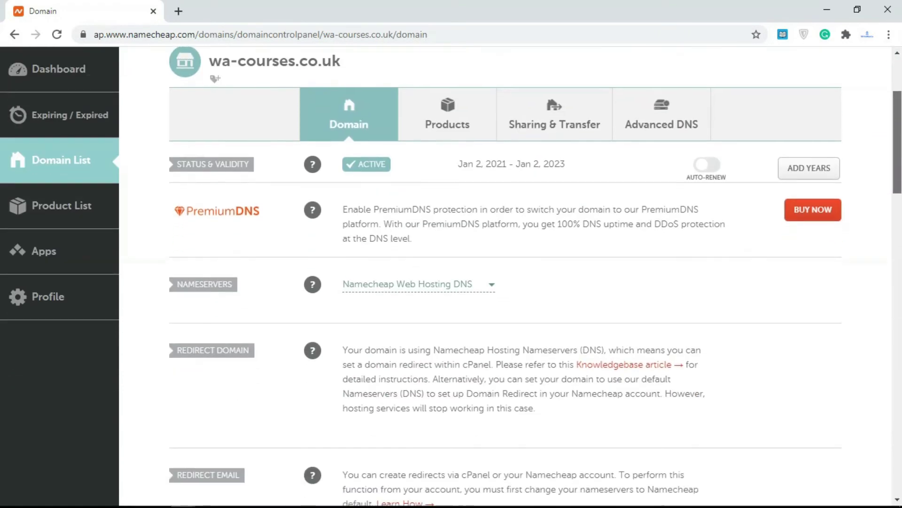
{"action": "left_click", "coordinate": [359, 229]}
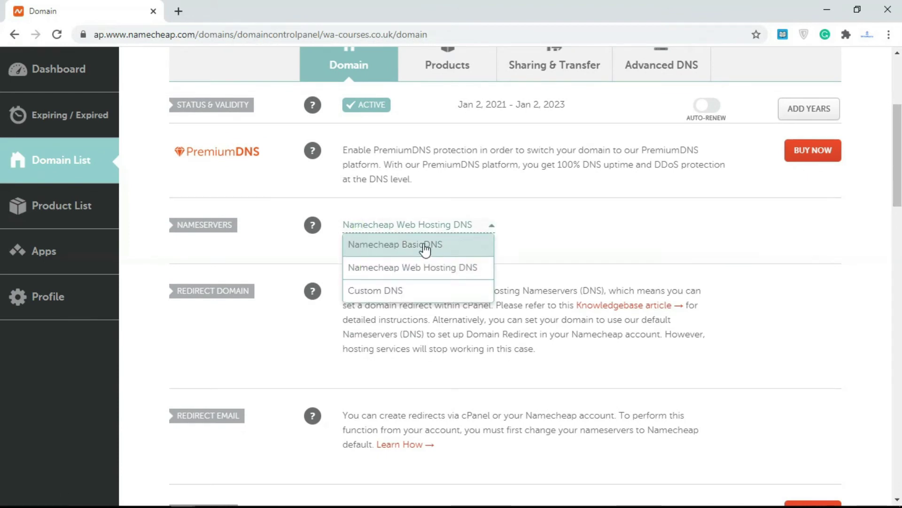
{"action": "left_click", "coordinate": [449, 269]}
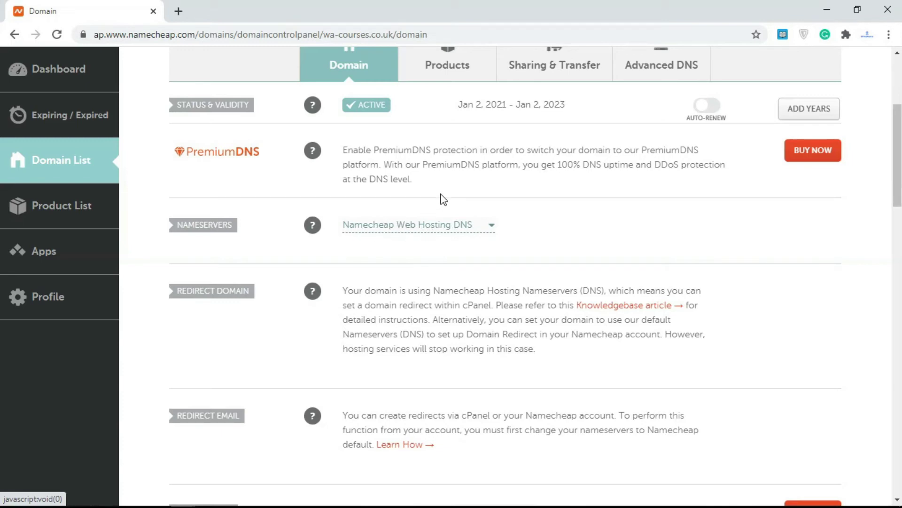
{"action": "left_click_drag", "start_coordinate": [898, 158], "coordinate": [897, 129]}
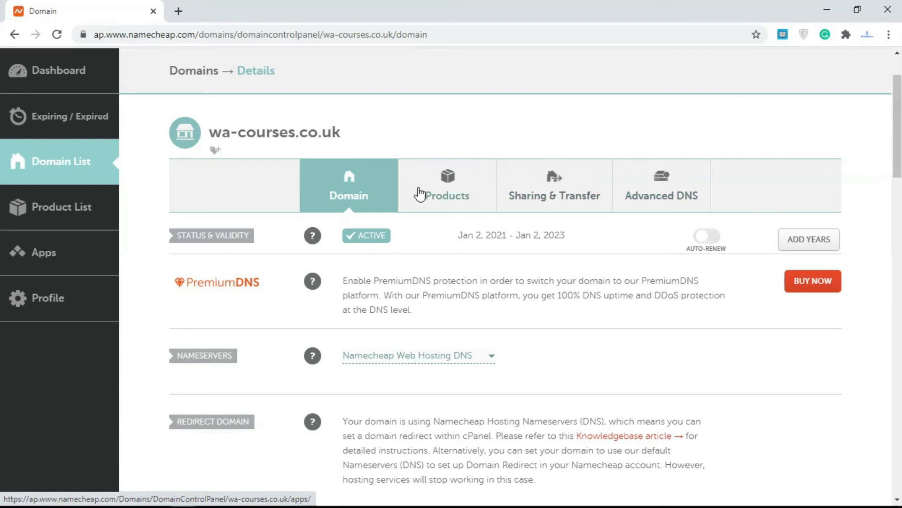
{"action": "left_click", "coordinate": [78, 177]}
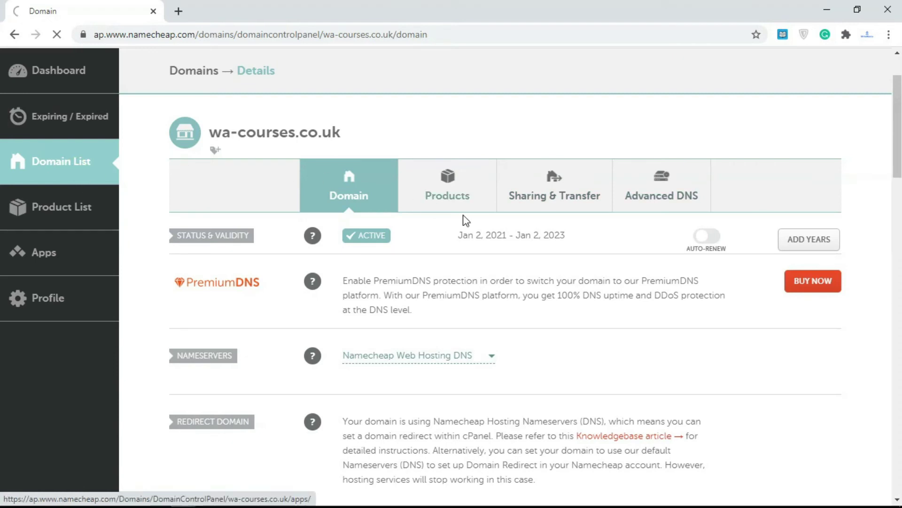
Go from Domain List back to Dashboard and expand the wa-courses.co.uk product bundle
{"action": "mouse_move", "coordinate": [377, 248]}
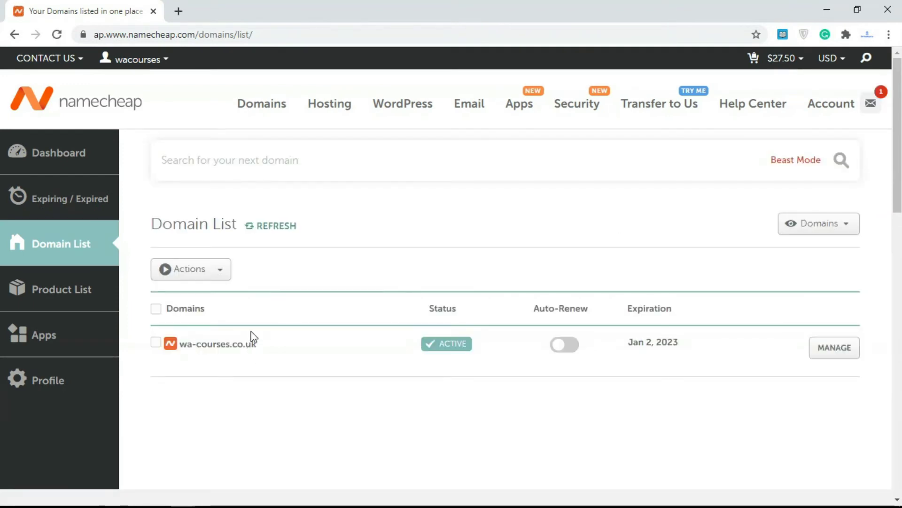
{"action": "scroll", "coordinate": [661, 337], "scroll_direction": "down", "scroll_amount": 3}
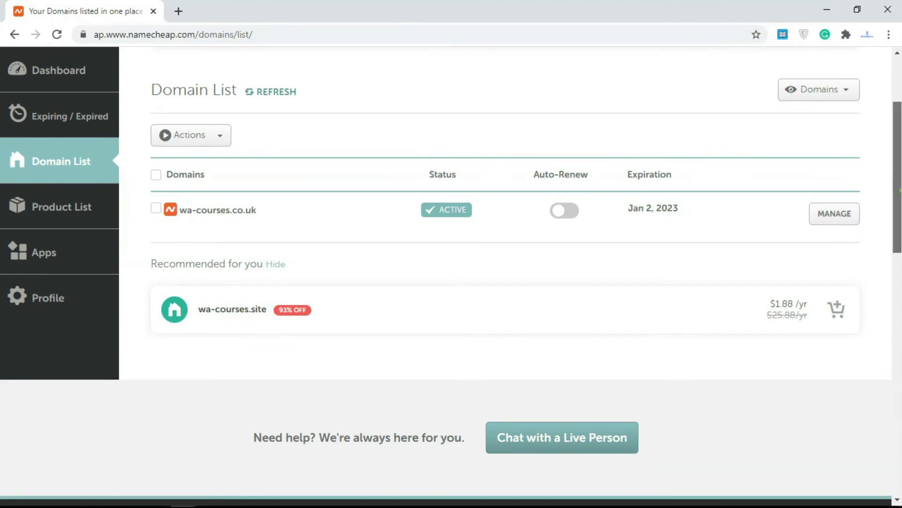
{"action": "scroll", "coordinate": [653, 233], "scroll_direction": "down", "scroll_amount": 1}
{"action": "scroll", "coordinate": [485, 246], "scroll_direction": "up", "scroll_amount": 1}
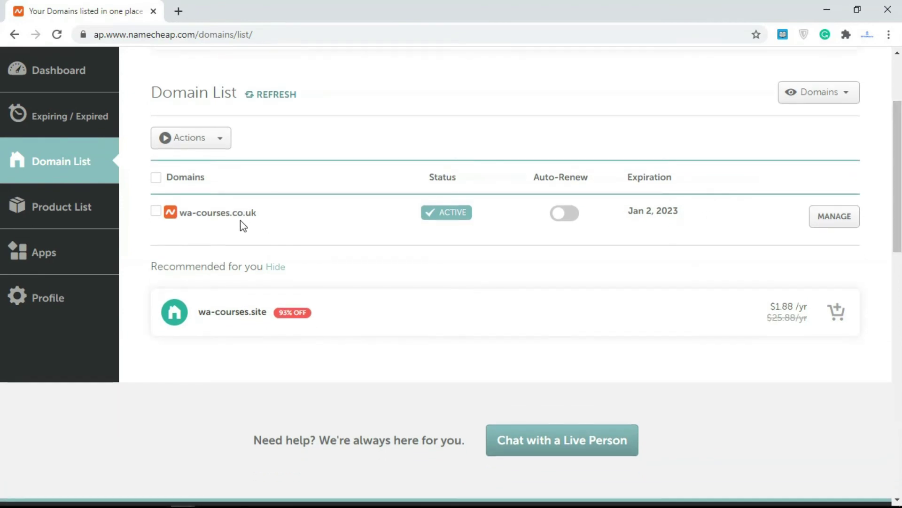
{"action": "scroll", "coordinate": [564, 240], "scroll_direction": "up", "scroll_amount": 1}
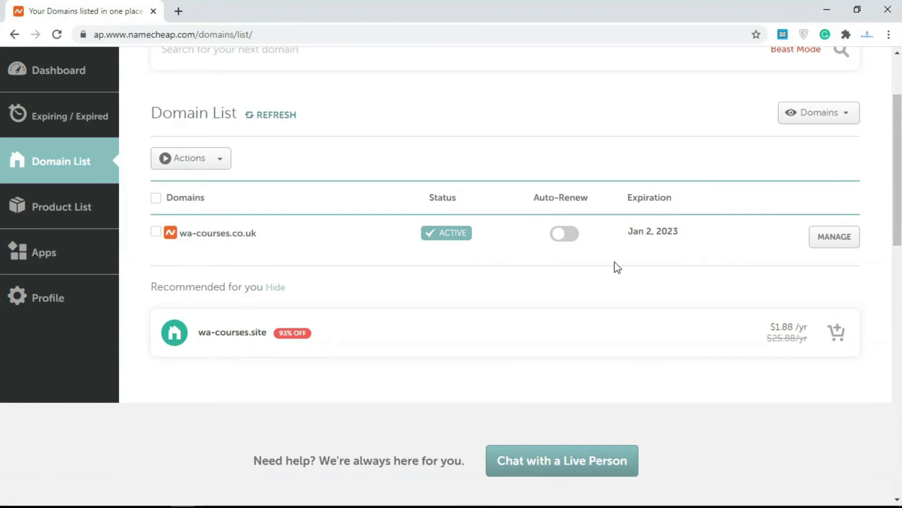
{"action": "left_click_drag", "start_coordinate": [897, 155], "coordinate": [886, 118]}
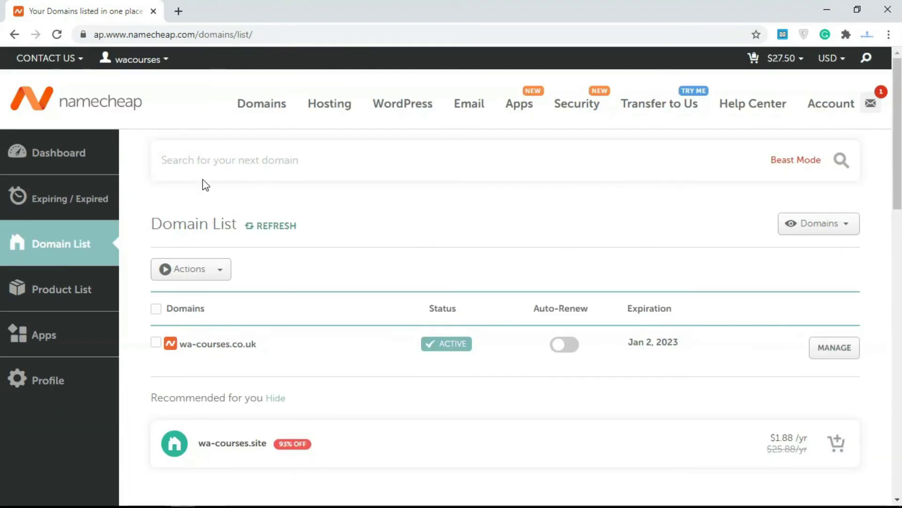
{"action": "left_click", "coordinate": [75, 143]}
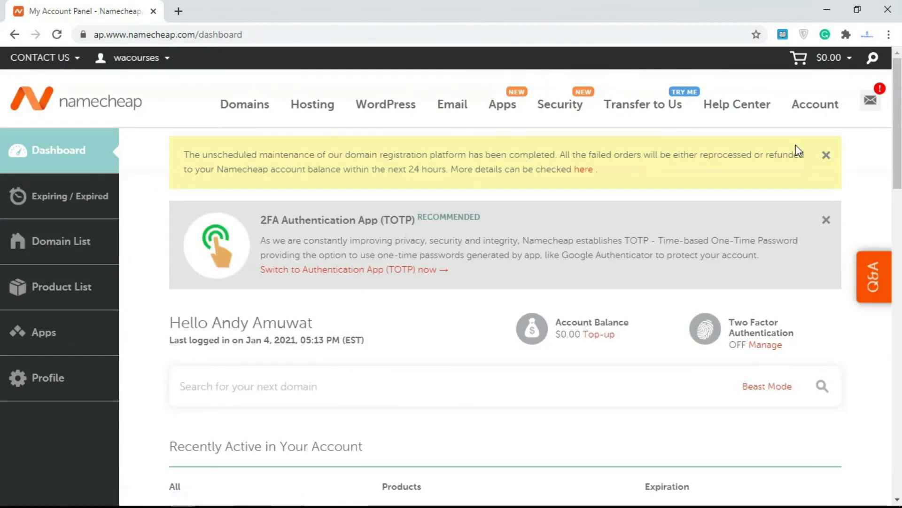
{"action": "scroll", "coordinate": [564, 226], "scroll_direction": "down", "scroll_amount": 7}
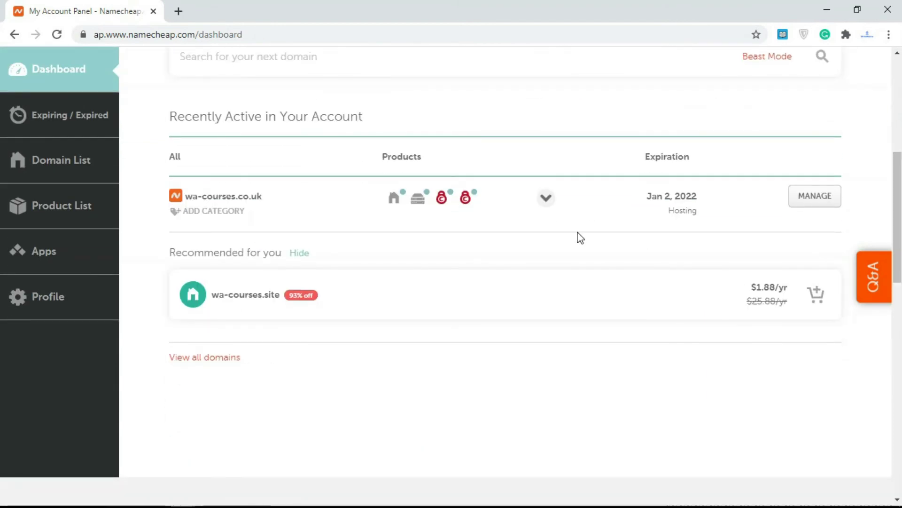
{"action": "left_click", "coordinate": [546, 199]}
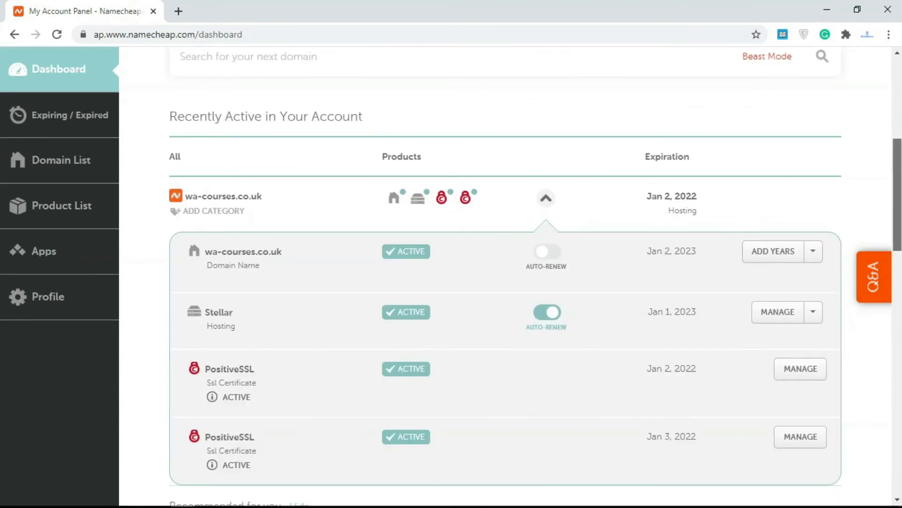
{"action": "scroll", "coordinate": [745, 236], "scroll_direction": "down", "scroll_amount": 2}
Open cPanel for the wa-courses.co.uk Stellar hosting from its MANAGE menu
{"action": "left_click", "coordinate": [813, 196]}
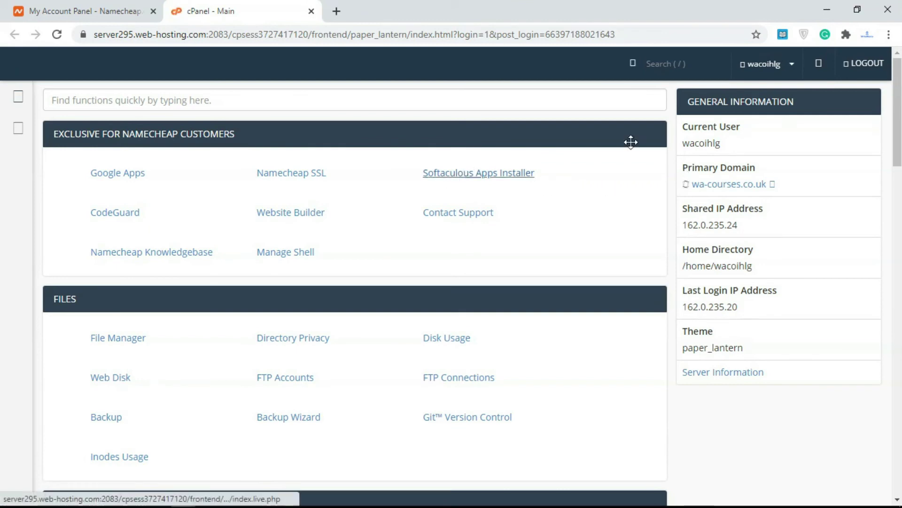
{"action": "scroll", "coordinate": [897, 118], "scroll_direction": "down", "scroll_amount": 4}
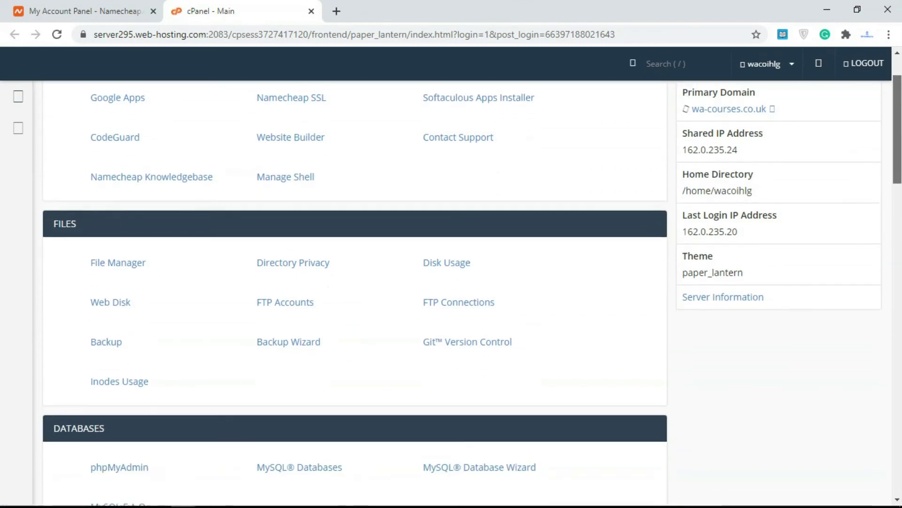
{"action": "scroll", "coordinate": [884, 89], "scroll_direction": "up", "scroll_amount": 4}
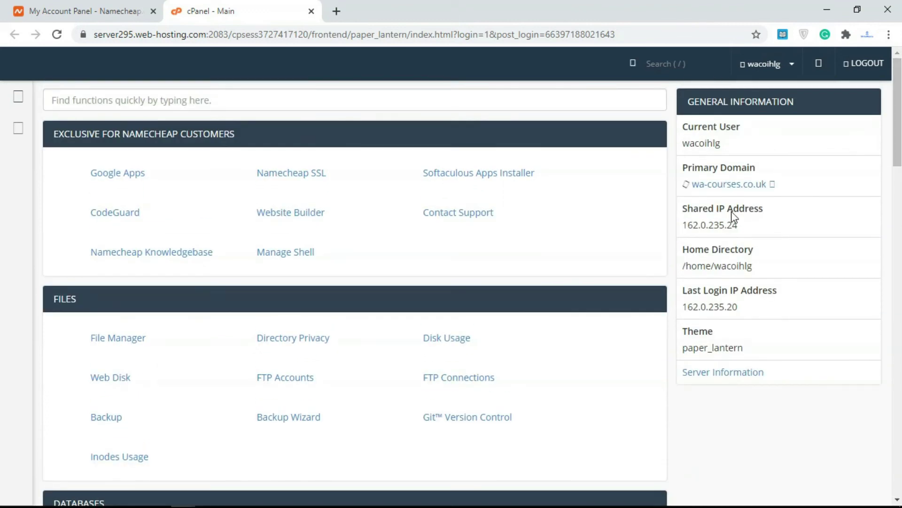
Select the Shared IP and Home Directory values, then return to the Namecheap dashboard tab
{"action": "left_click_drag", "start_coordinate": [741, 225], "coordinate": [684, 228]}
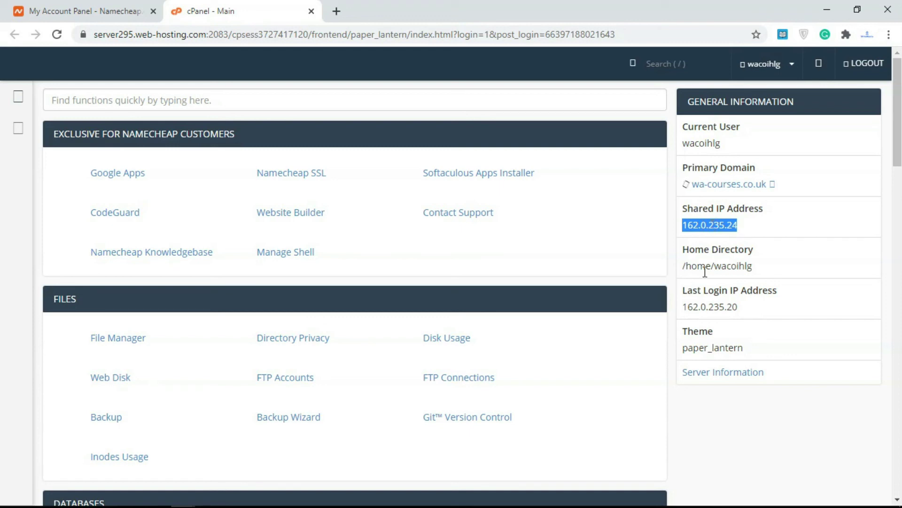
{"action": "triple_click", "coordinate": [729, 268]}
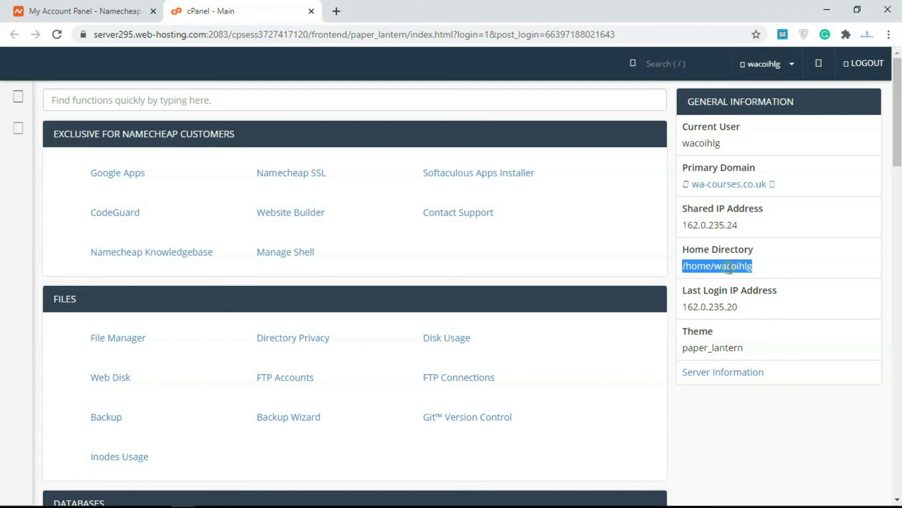
{"action": "left_click", "coordinate": [843, 248]}
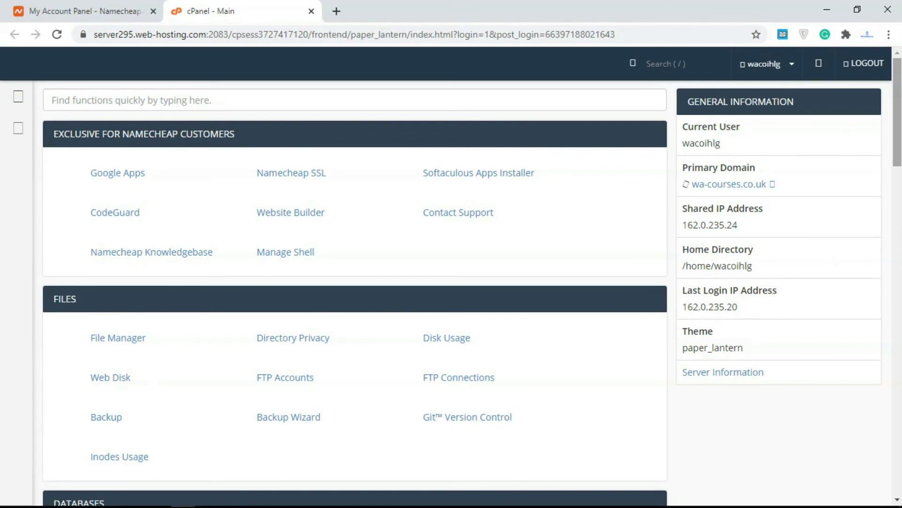
{"action": "left_click_drag", "start_coordinate": [898, 113], "coordinate": [873, 130]}
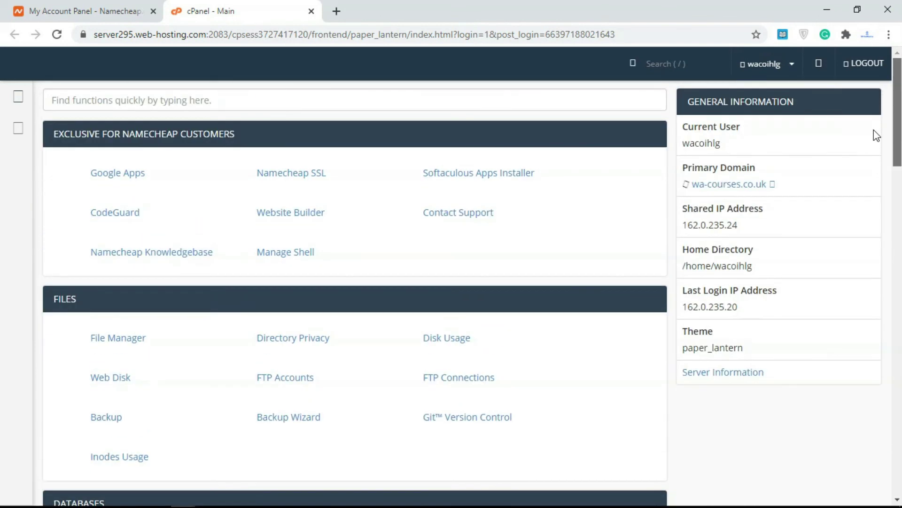
{"action": "left_click", "coordinate": [108, 10]}
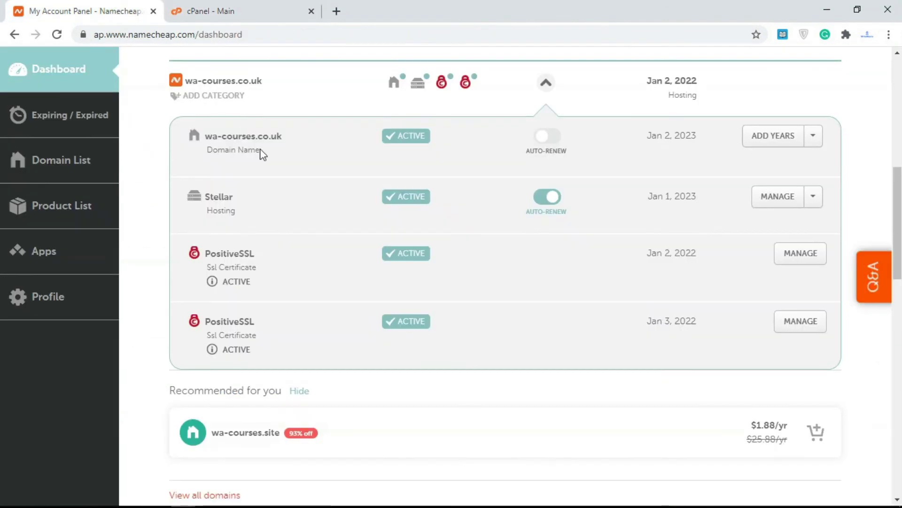
{"action": "mouse_move", "coordinate": [897, 213]}
{"action": "left_mouse_down"}
{"action": "mouse_move", "coordinate": [897, 180]}
{"action": "mouse_move", "coordinate": [897, 210]}
{"action": "left_mouse_up"}
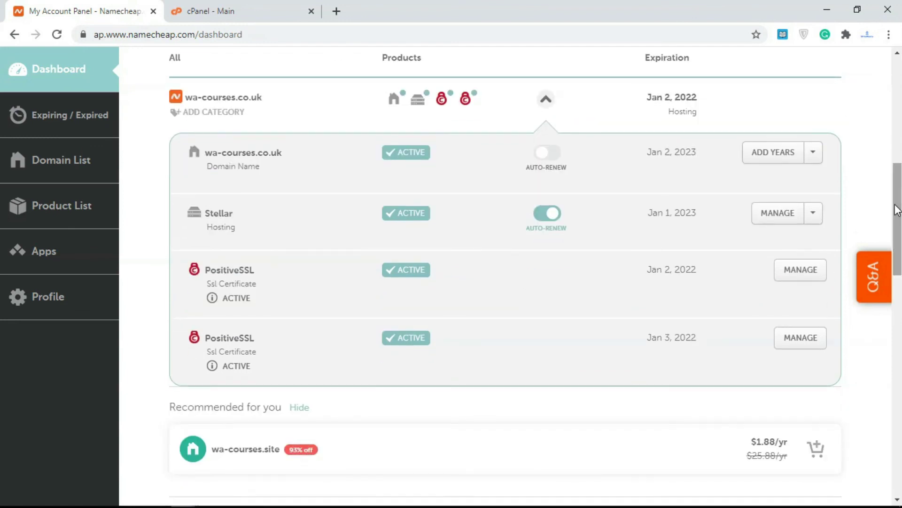
{"action": "left_click_drag", "start_coordinate": [896, 210], "coordinate": [897, 198]}
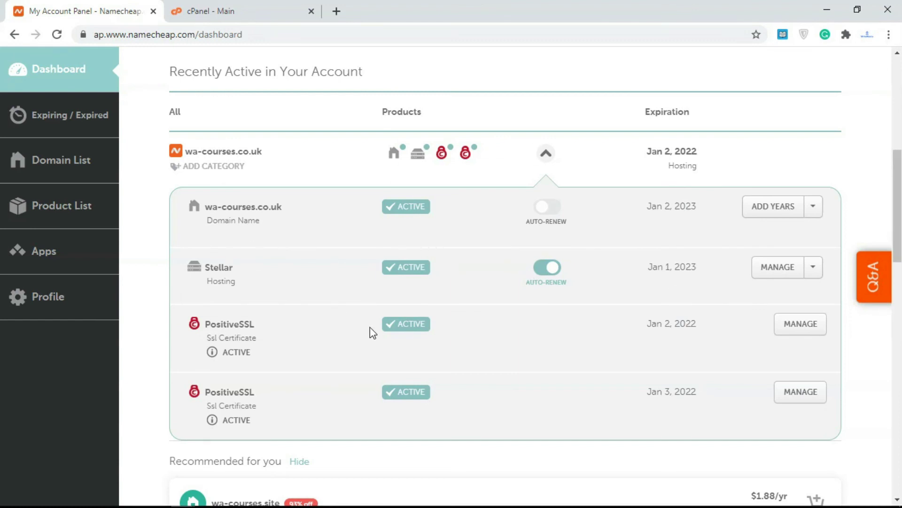
{"action": "left_click_drag", "start_coordinate": [898, 207], "coordinate": [898, 224]}
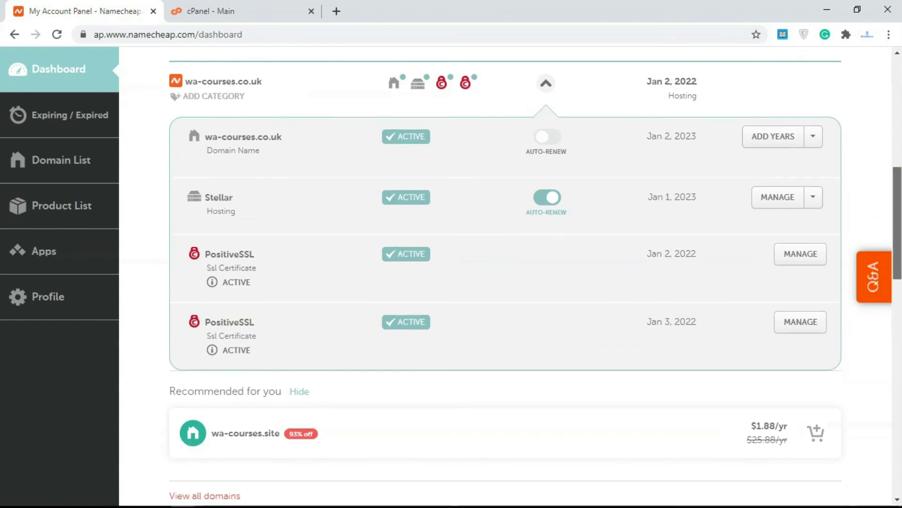
{"action": "left_click_drag", "start_coordinate": [898, 188], "coordinate": [896, 78]}
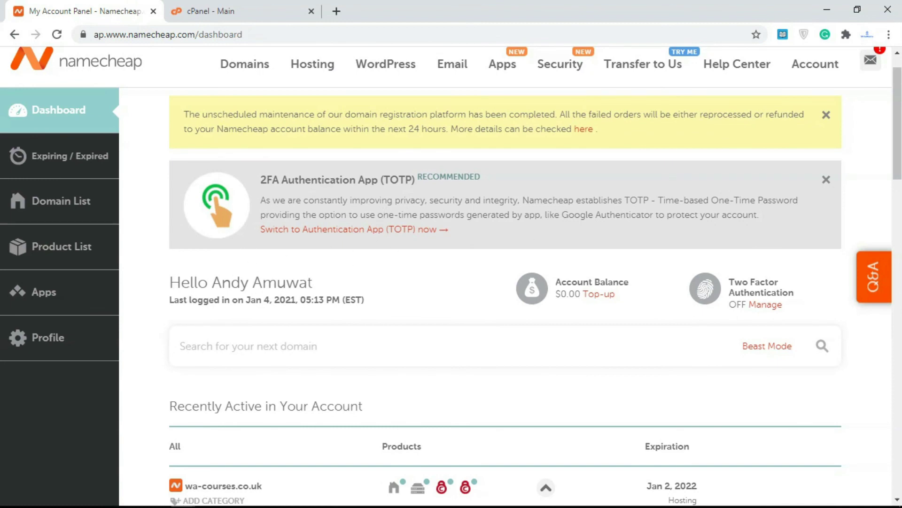
{"action": "scroll", "coordinate": [451, 282], "scroll_direction": "down", "scroll_amount": 3}
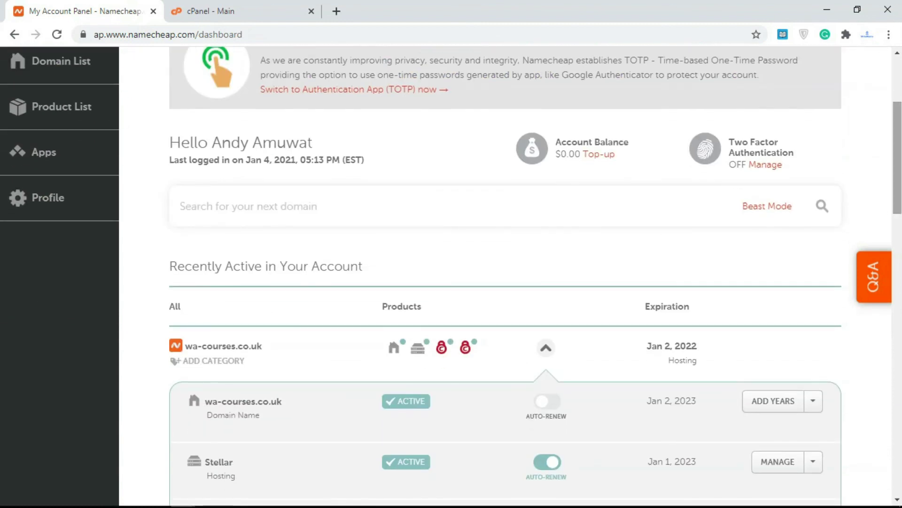